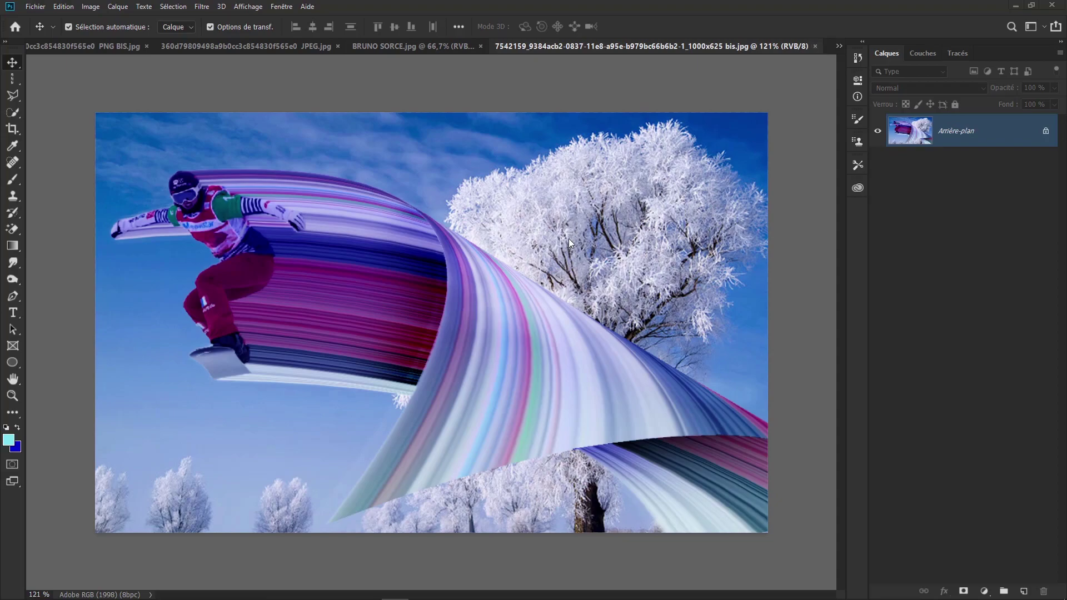
Close the three finished snowboard example images so only the PNG BIS document stays open
click(815, 46)
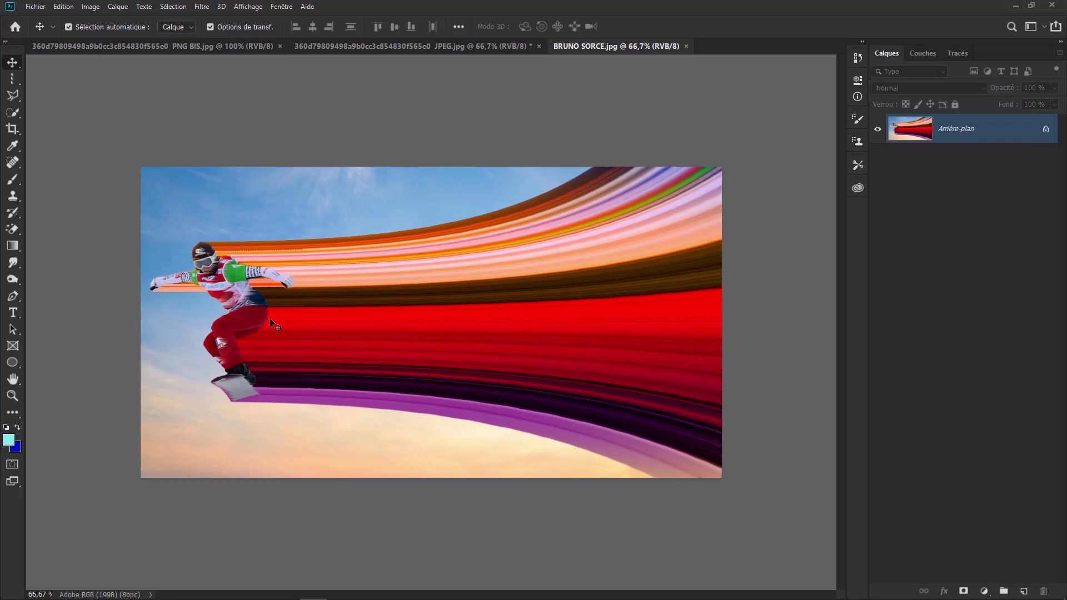
key(ctrl+w)
scroll(437, 312, up, 3)
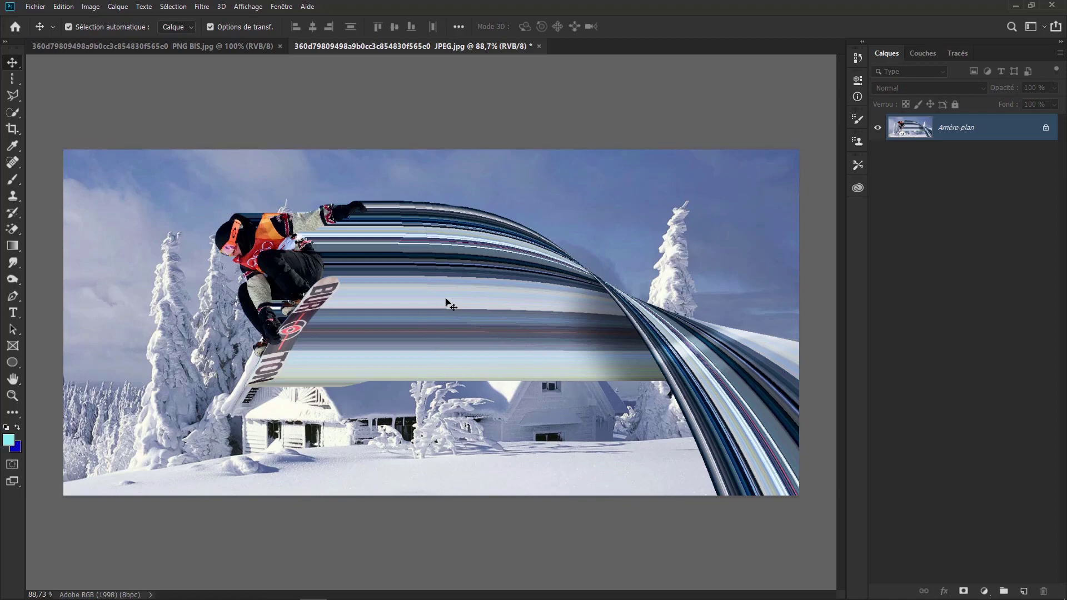
click(539, 46)
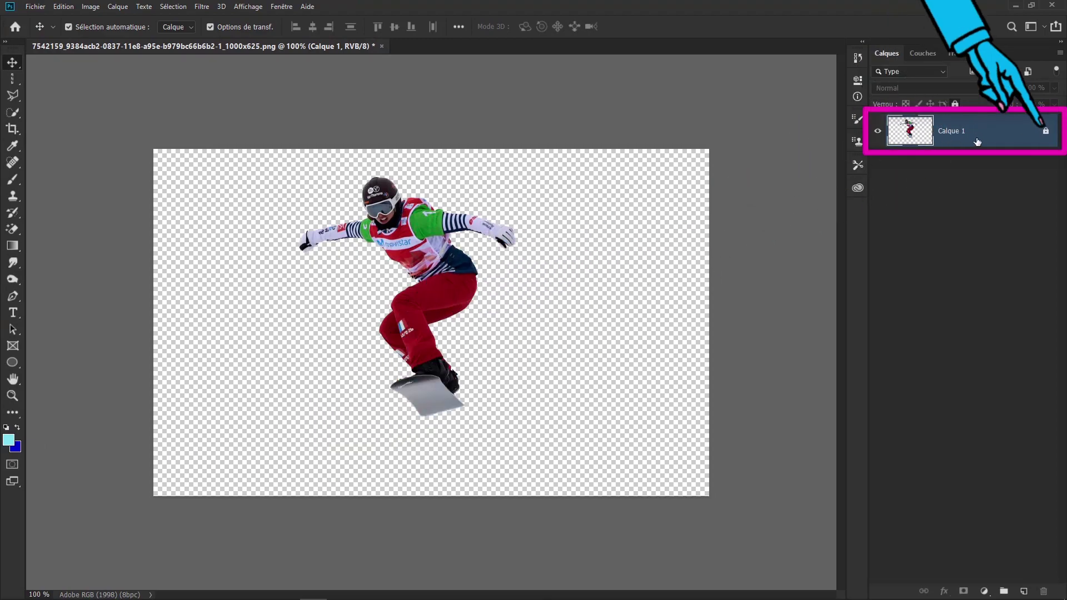
Unlock Calque 1 and convert it to a smart object
click(1045, 132)
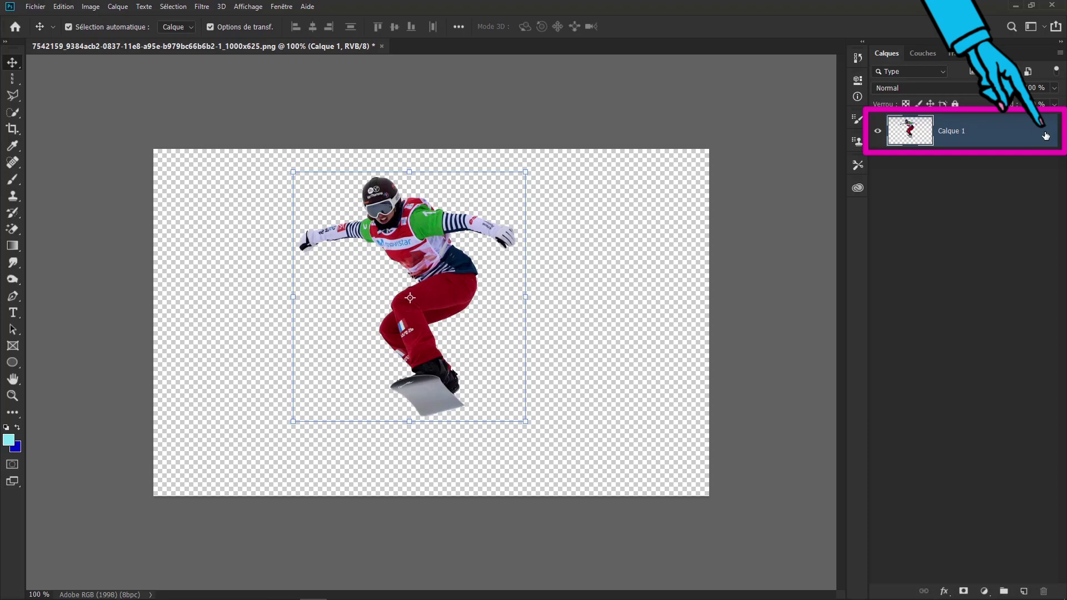
right_click(979, 136)
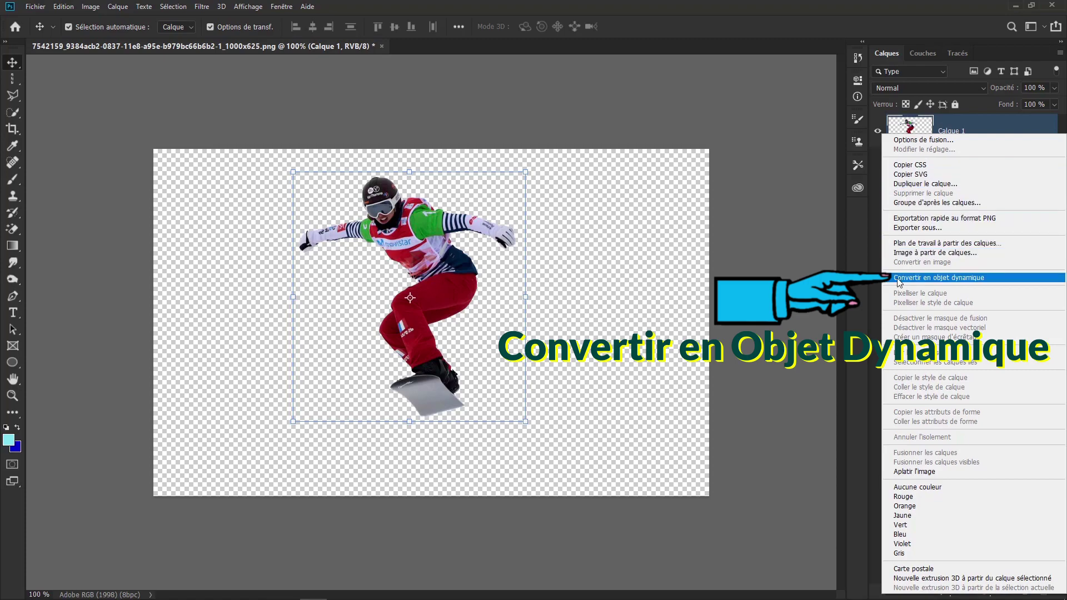
click(941, 280)
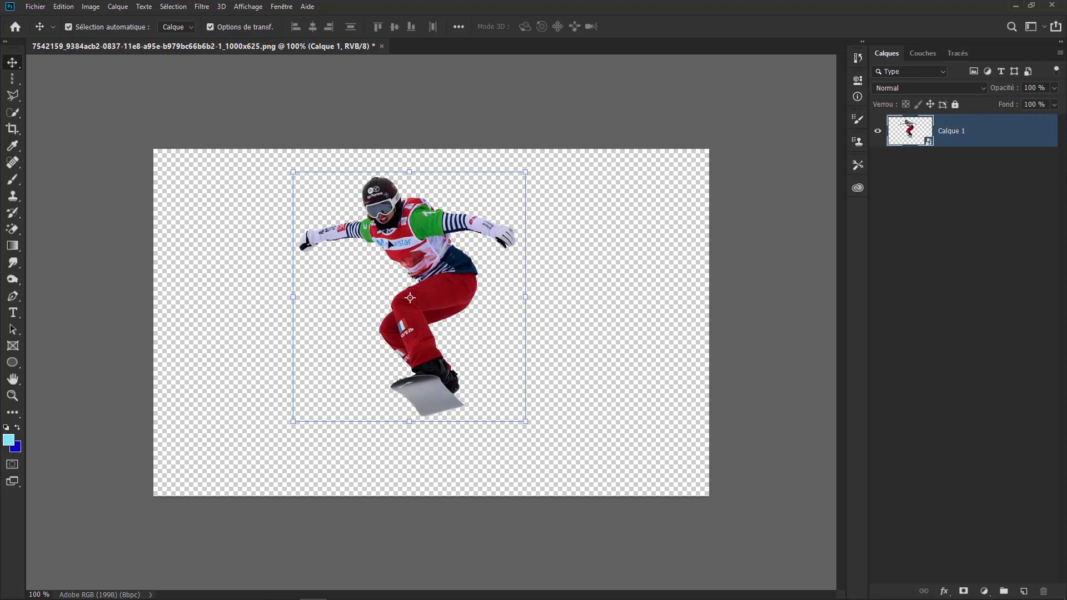
Scale the snowboarder to about 64% and place him near the canvas centre
key(ctrl+t)
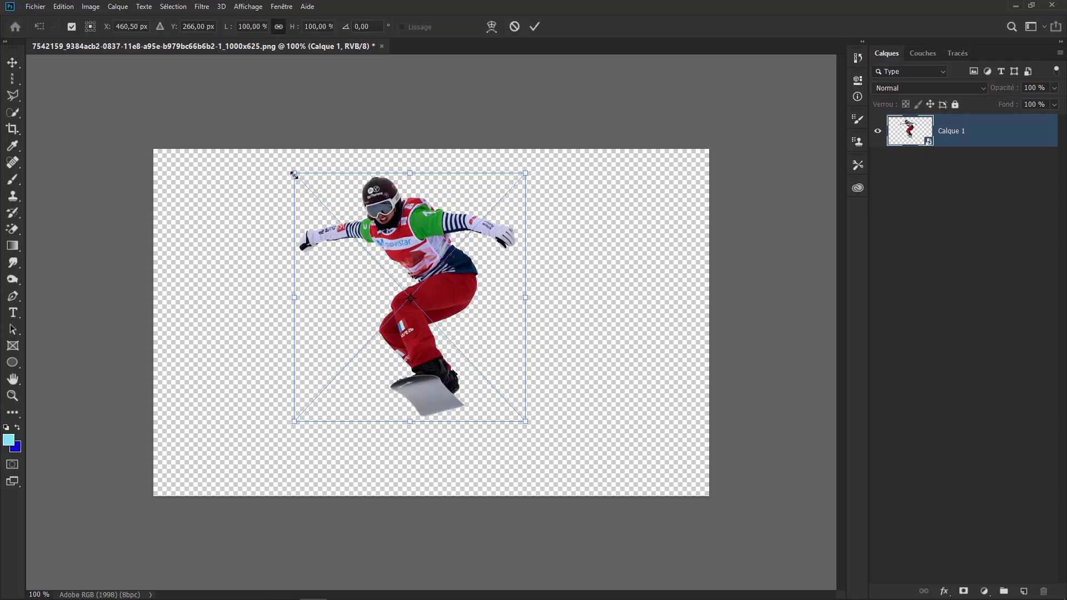
drag(294, 174, 371, 263)
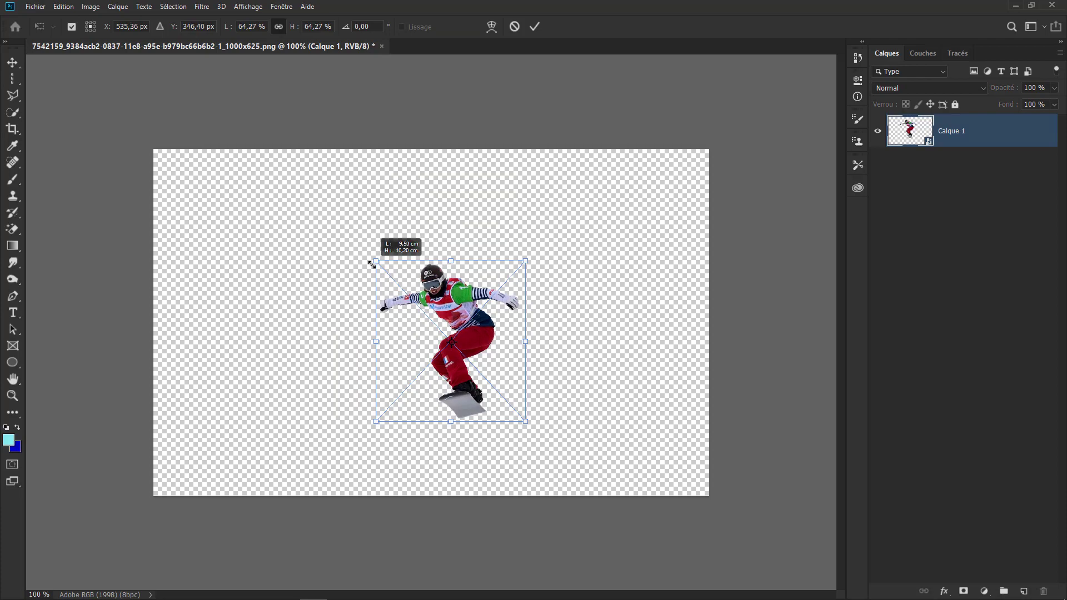
drag(455, 298, 623, 261)
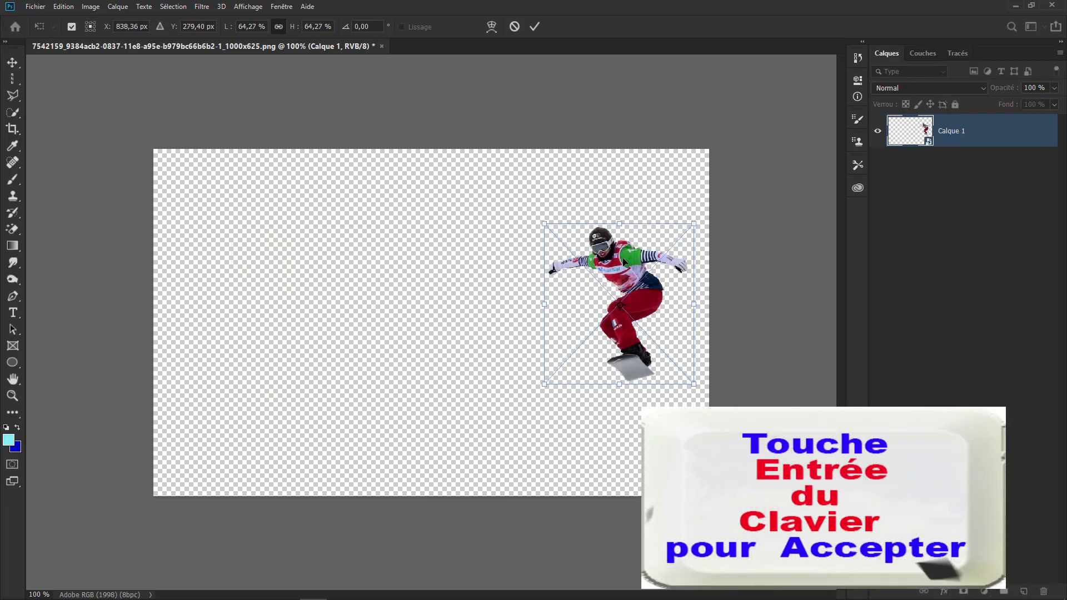
key(Return)
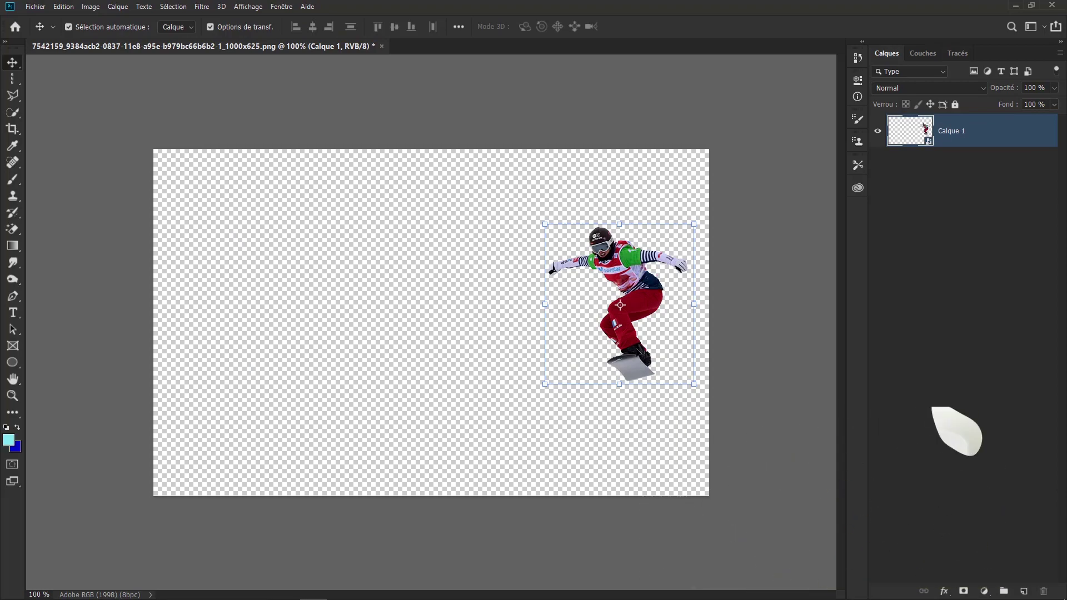
Select a one-pixel column through the snowboarder, then move him to the canvas's right side
drag(626, 277, 451, 278)
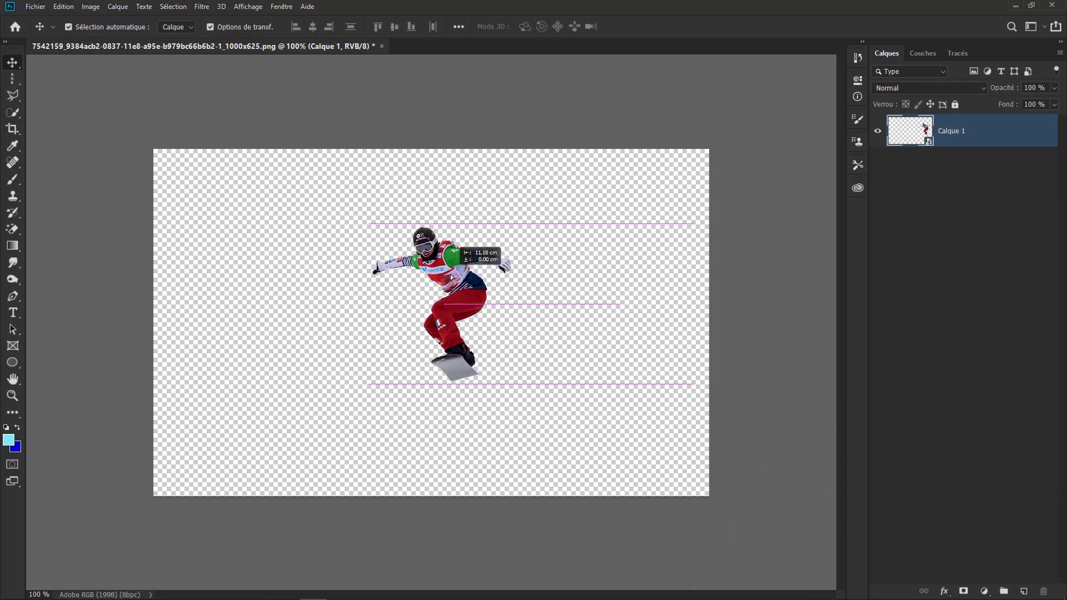
scroll(451, 284, up, 3)
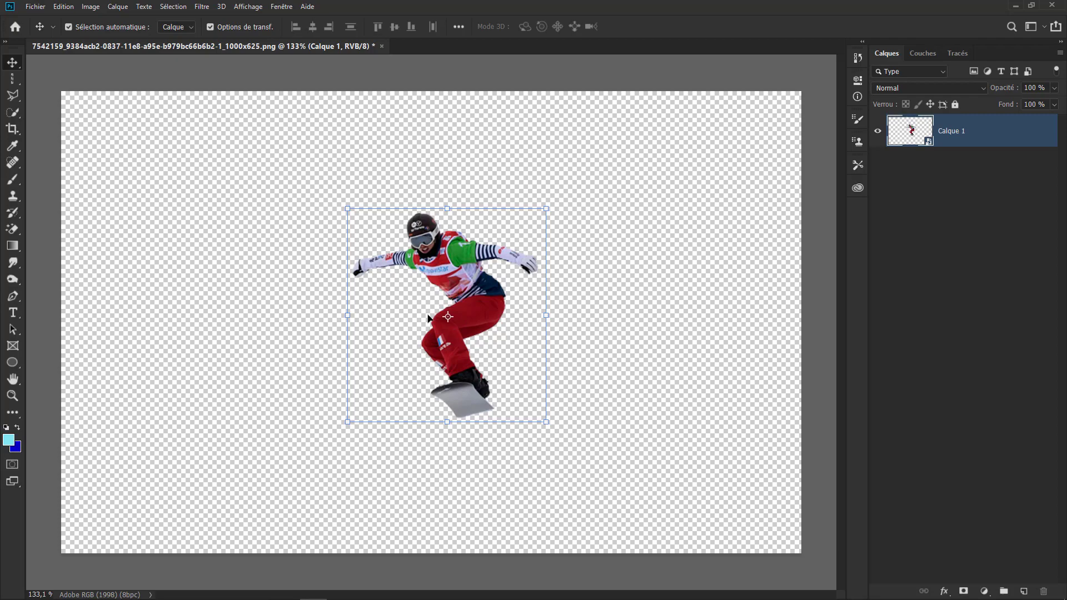
click(12, 79)
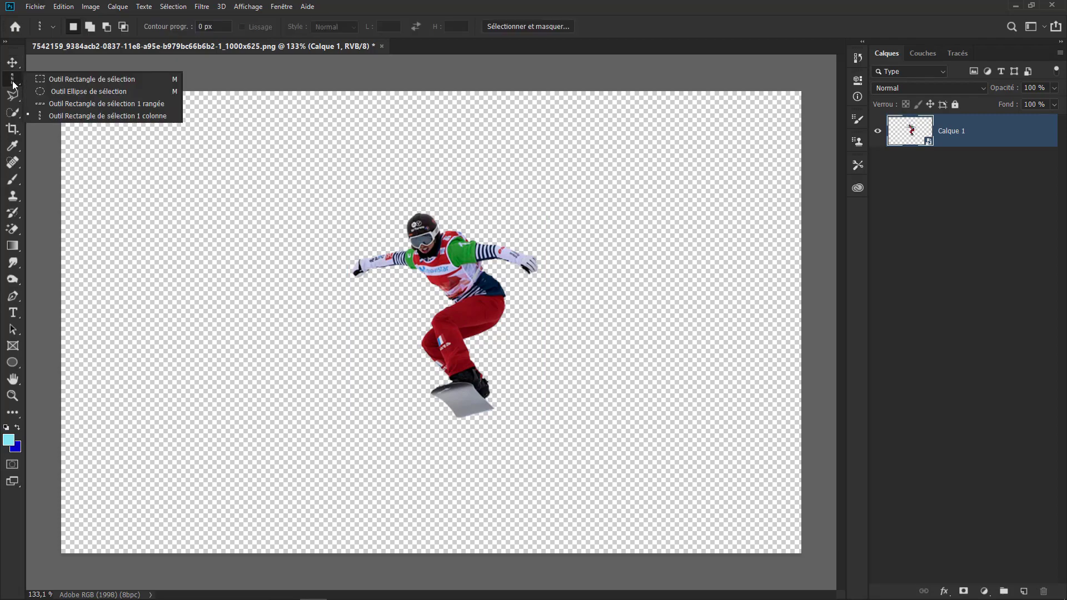
click(75, 117)
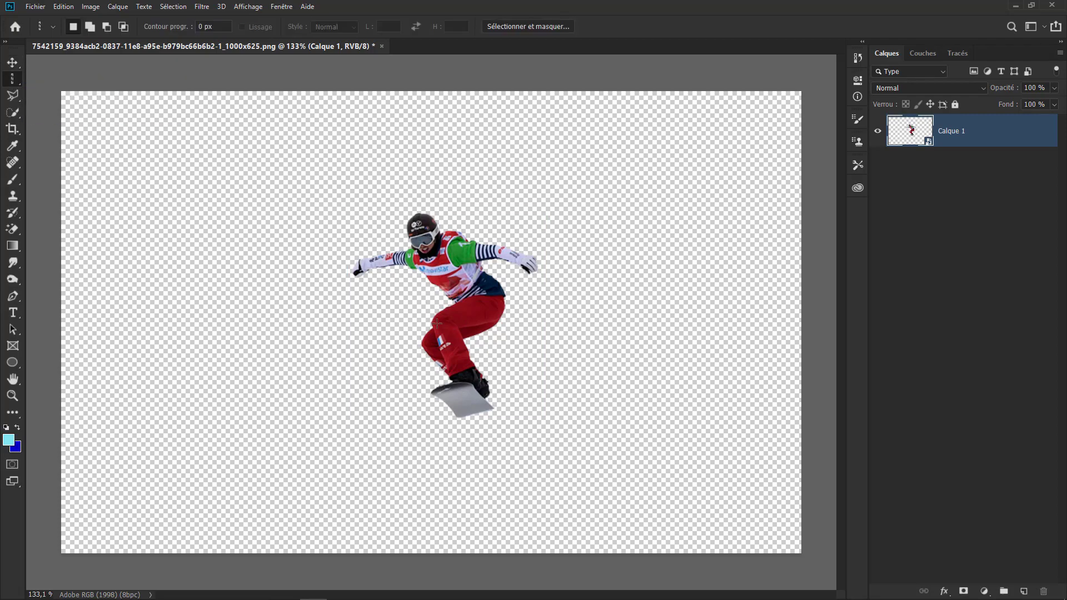
click(460, 291)
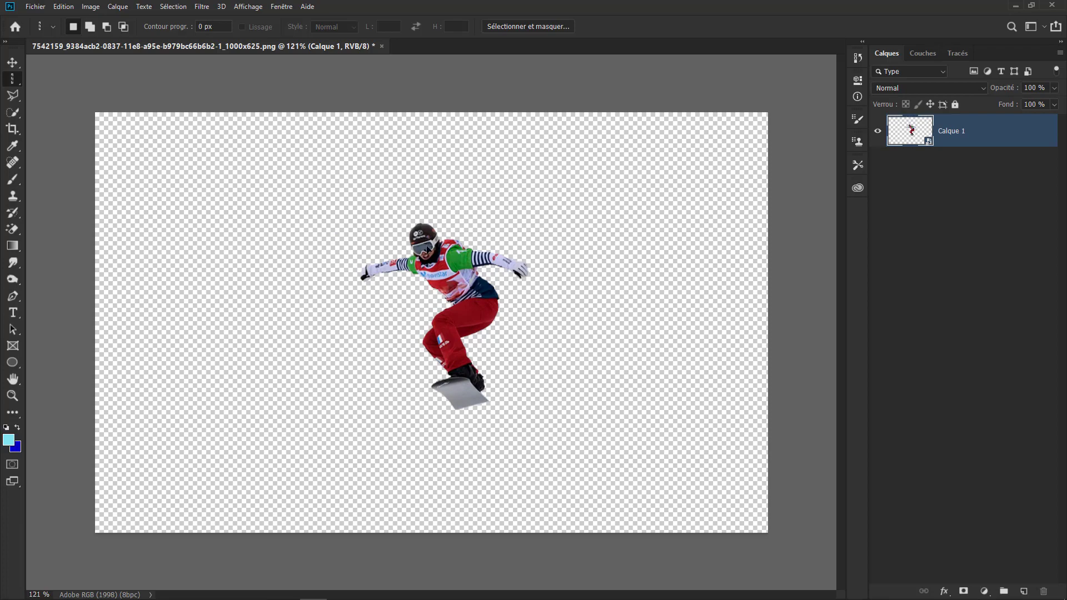
key(v)
drag(459, 274, 673, 268)
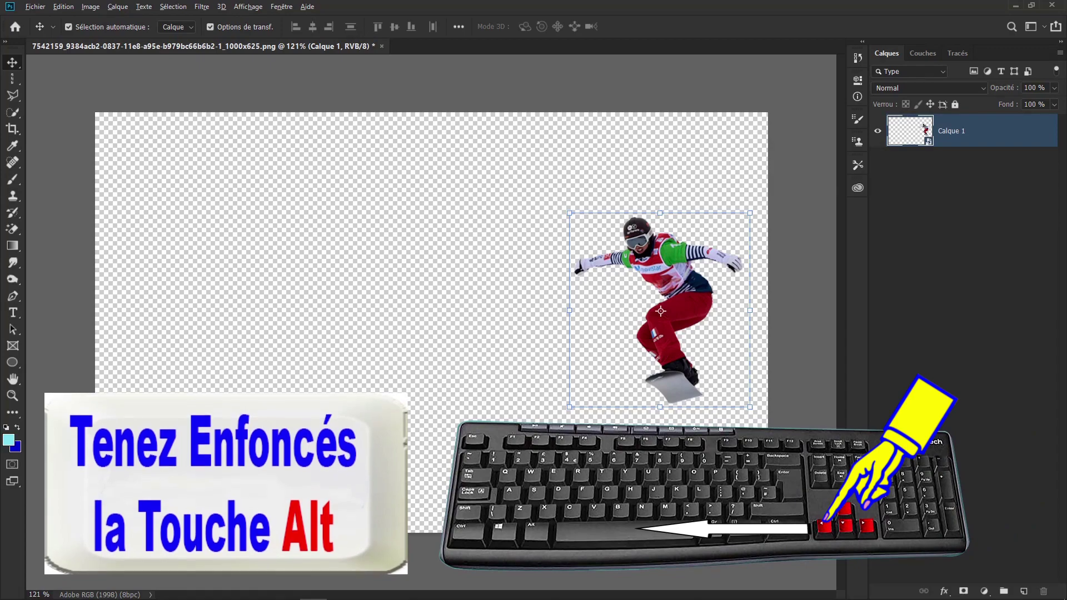
Duplicate the snowboarder layer with Alt+Left repeatedly, up to Calque 1 copie 313, forming a leftward streak
key(alt+Left)
key(alt+Left)
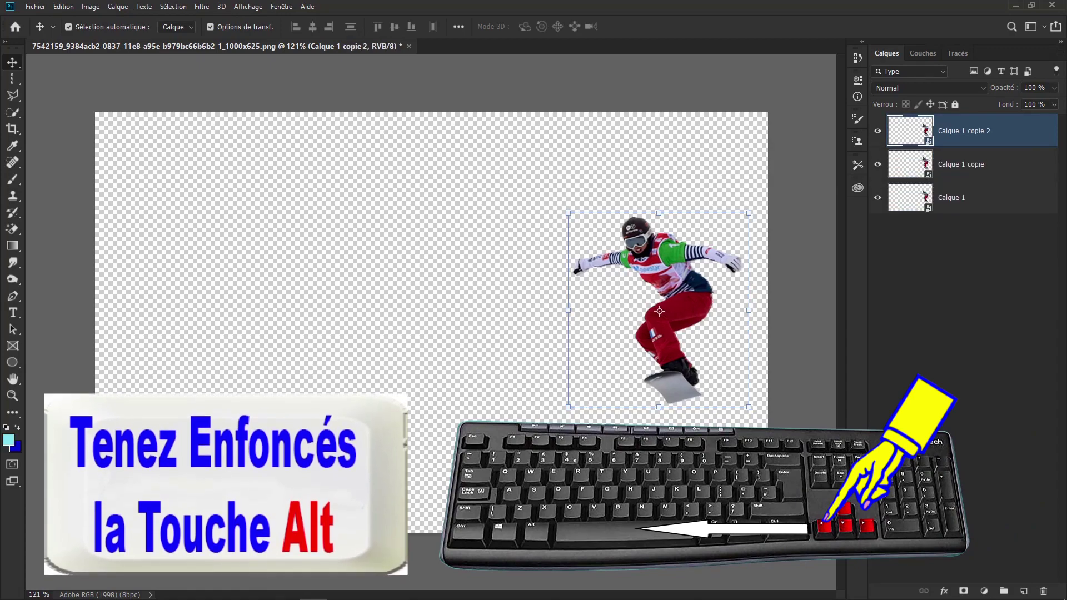
key(alt+Left)
key(alt+Left)
key(alt+Left)
key(alt+Left)
key(alt+Left)
key(alt+Left)
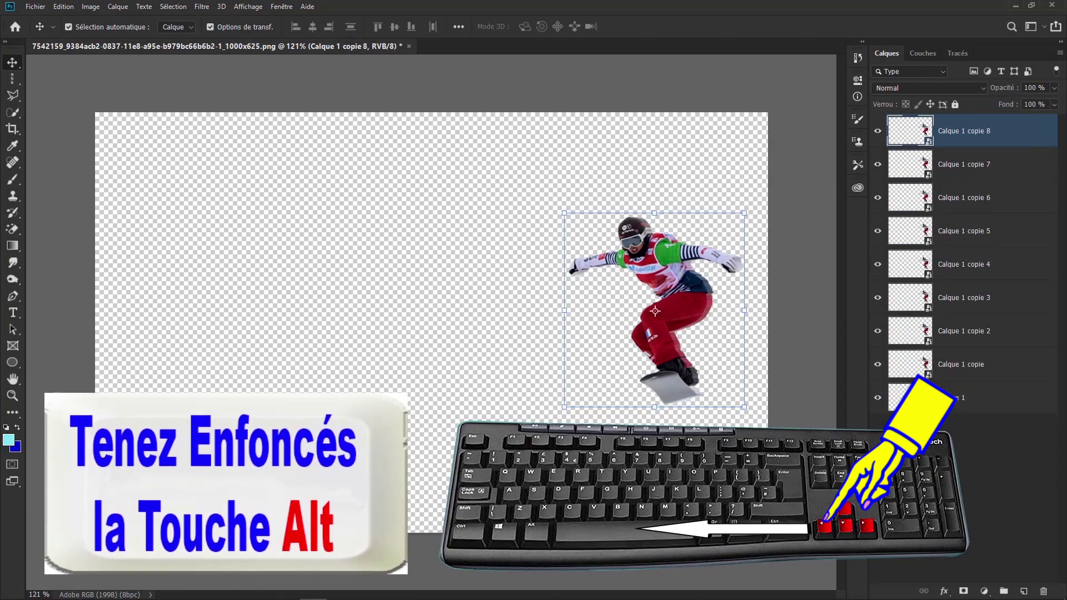
key(alt+Left)
key(alt+Left)
key(alt+Left)
key(alt+Left)
key(alt+Left)
key(alt+Left)
key(alt+Left)
key(alt+Left)
key(alt+Left)
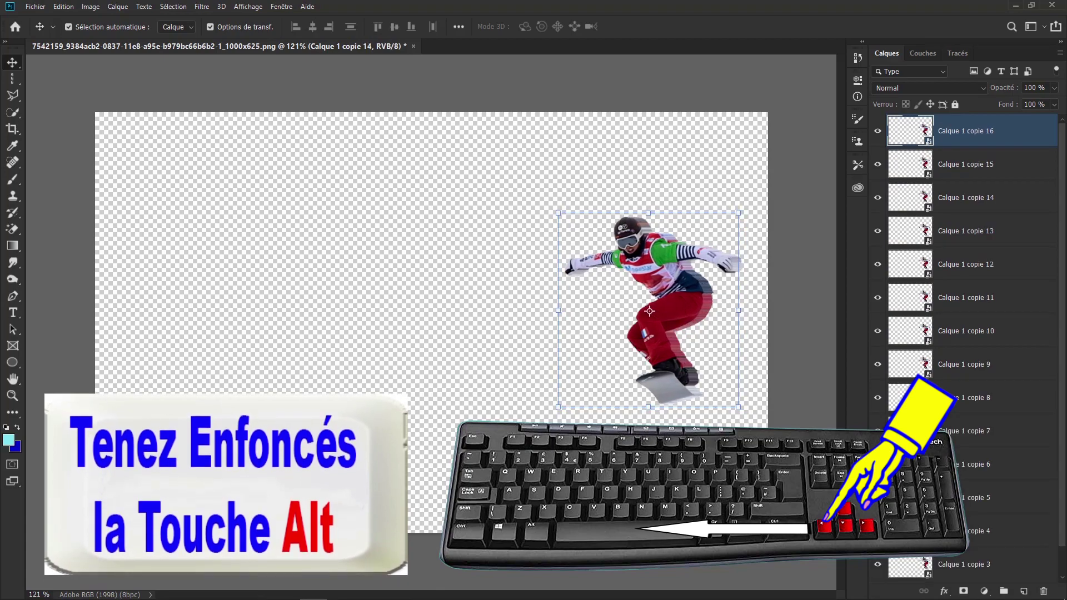
key(alt+Left)
key(alt+Left)
key(alt+Left)
key(alt+Left)
key(alt+Left)
key(alt+Left)
key(alt+Left)
key(alt+Left)
key(alt+Left)
key(alt+Left)
key(alt+Left)
key(alt+Left)
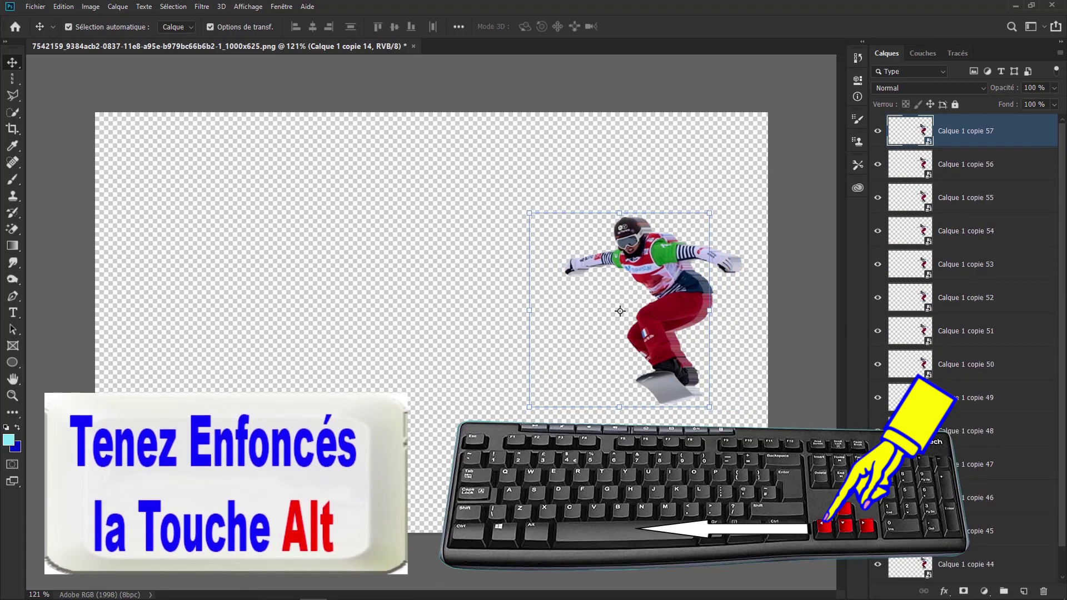
key(alt+Left)
key(alt+Left)
key(alt+Left)
key(alt+Left)
key(alt+Left)
key(alt+Left)
key(alt+Left)
key(alt+Left)
key(alt+Left)
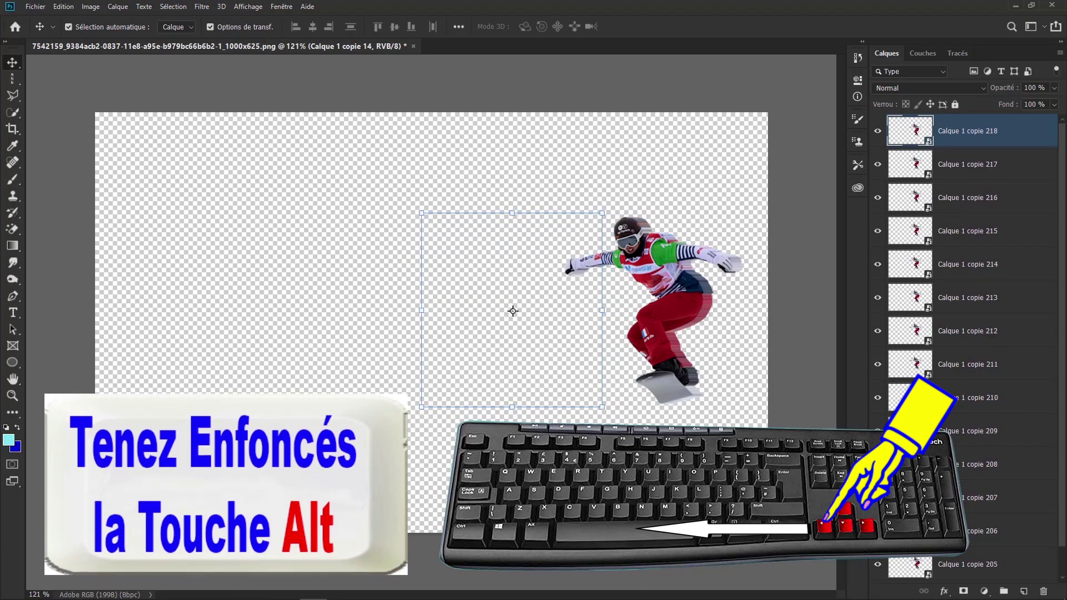
key(alt+Left)
key(alt+Left)
key(alt+Left)
key(alt+Left)
key(alt+Left)
key(alt+Left)
key(alt+Left)
key(alt+Left)
key(alt+Left)
key(alt+Left)
key(alt+Left)
key(alt+Left)
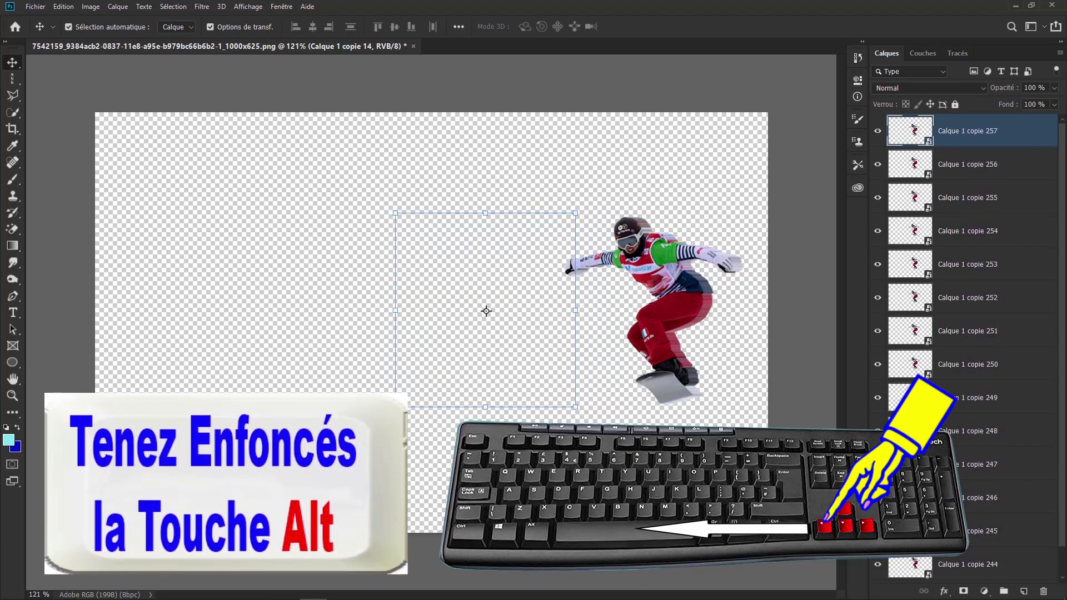
key(alt+Left)
key(alt+Left)
key(alt+Left)
key(alt+Left)
key(alt+Left)
key(alt+Left)
key(alt+Left)
key(alt+Left)
key(alt+Left)
key(alt+Left)
key(alt+Left)
key(alt+Left)
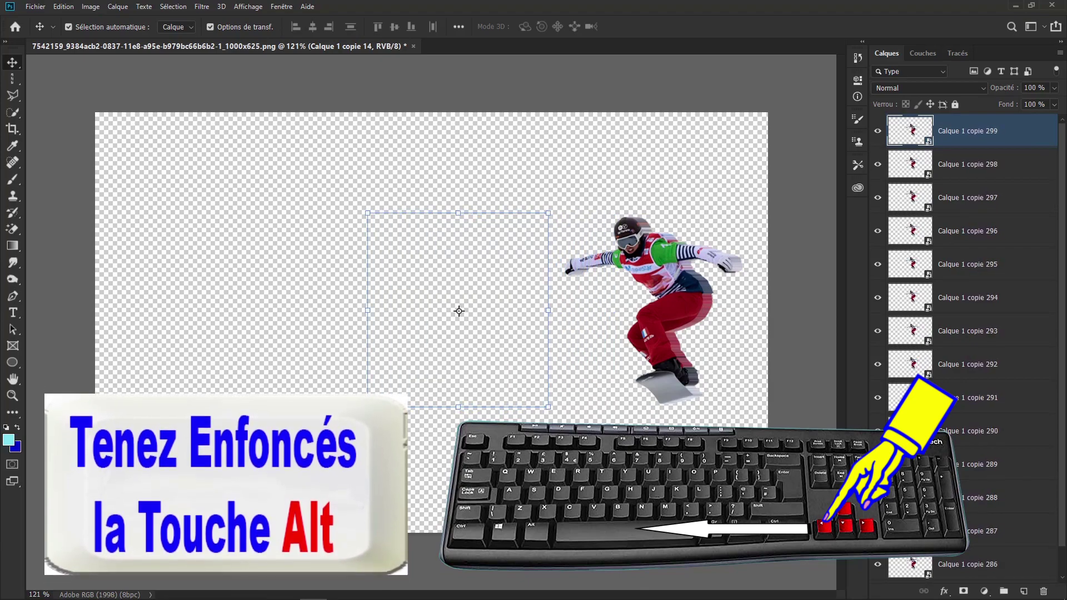
key(alt+Left)
key(alt+Left)
key(alt+Left)
key(alt+Left)
key(alt+Left)
key(alt+Left)
key(alt+Left)
key(alt+Left)
key(alt+Left)
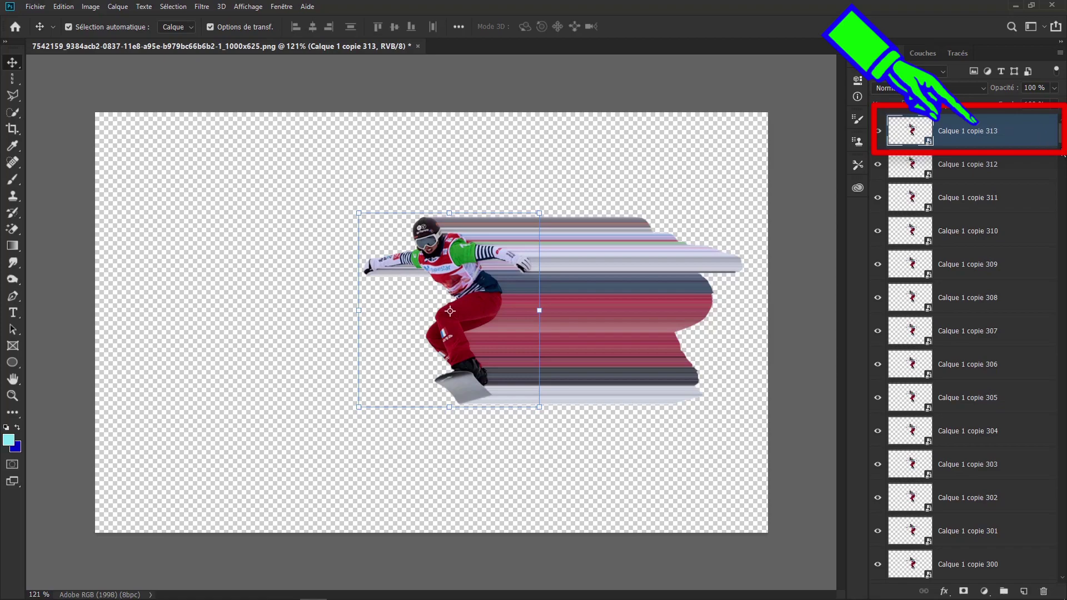
Merge all the snowboarder copies into Calque 1 copie 313 and hide the original Calque 1
scroll(966, 334, down, 20)
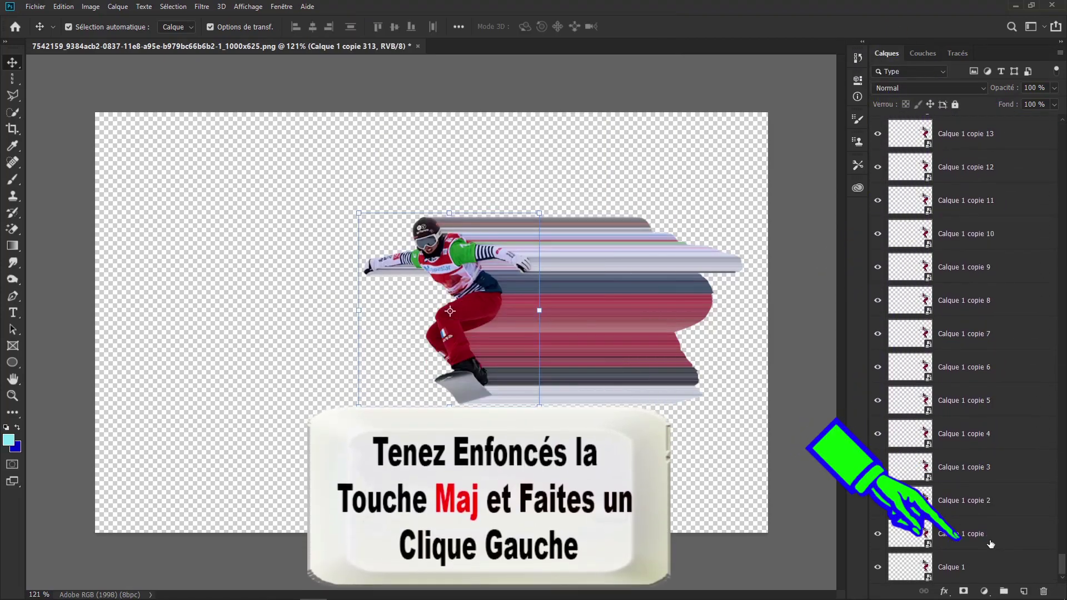
shift+click(991, 541)
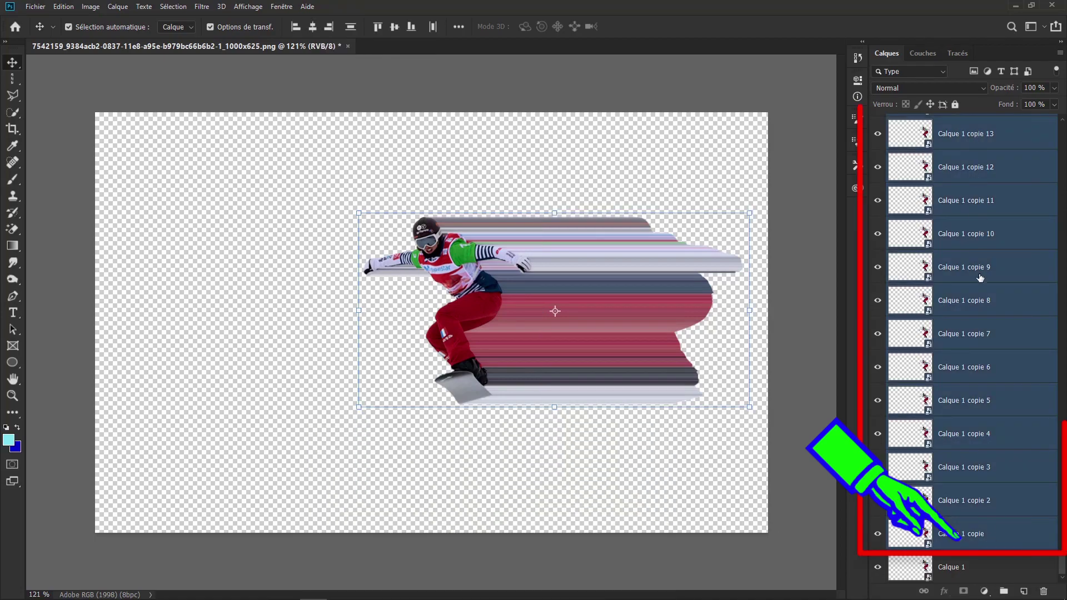
right_click(973, 326)
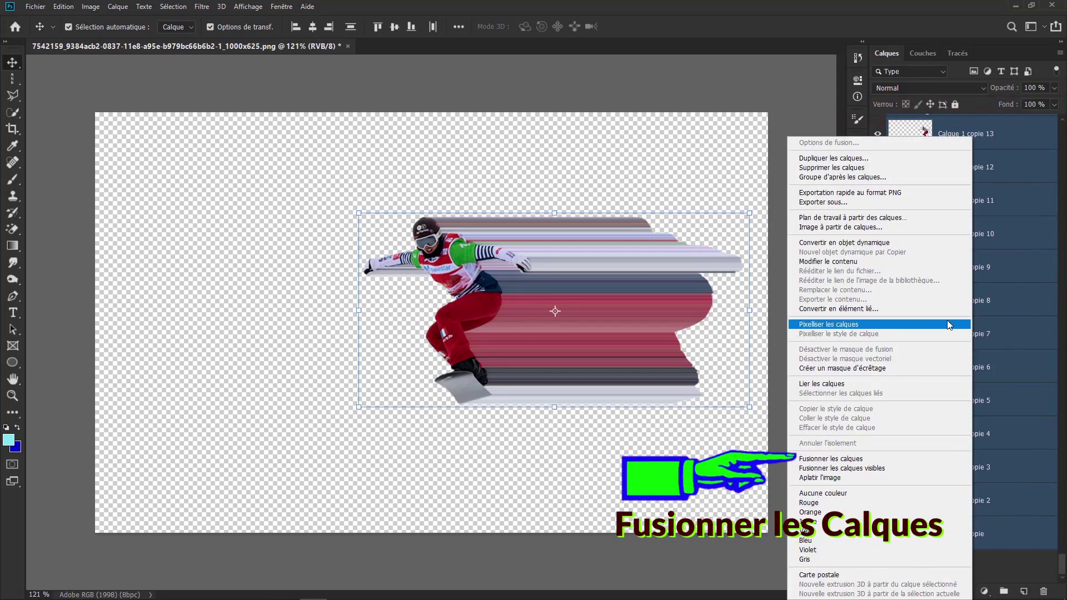
click(820, 459)
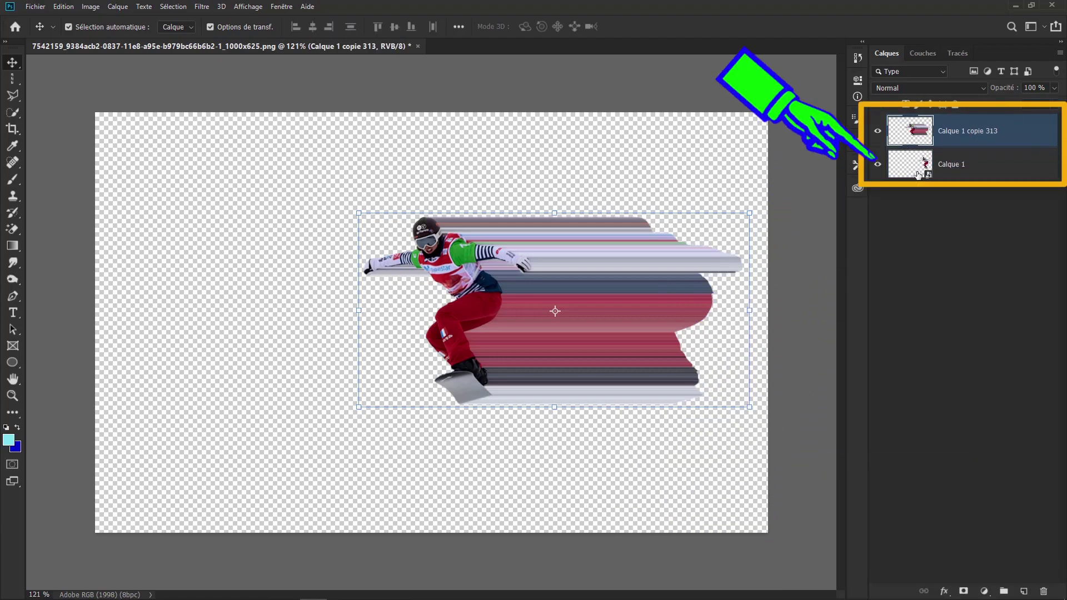
click(877, 165)
Drag the merged streak layer to the canvas's left edge, partly cut off
drag(563, 298, 221, 309)
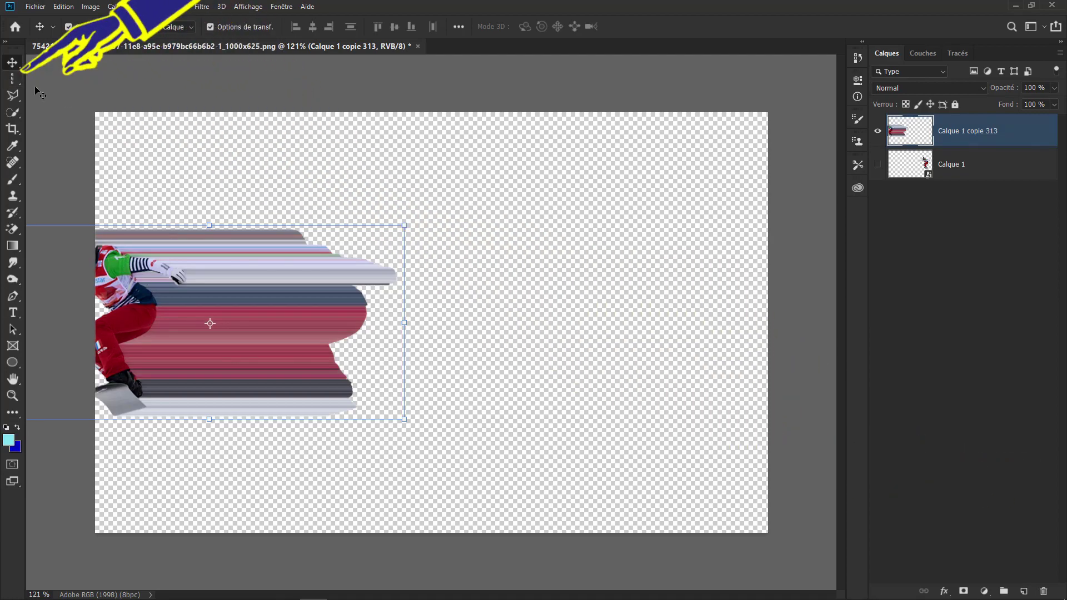
right_click(11, 81)
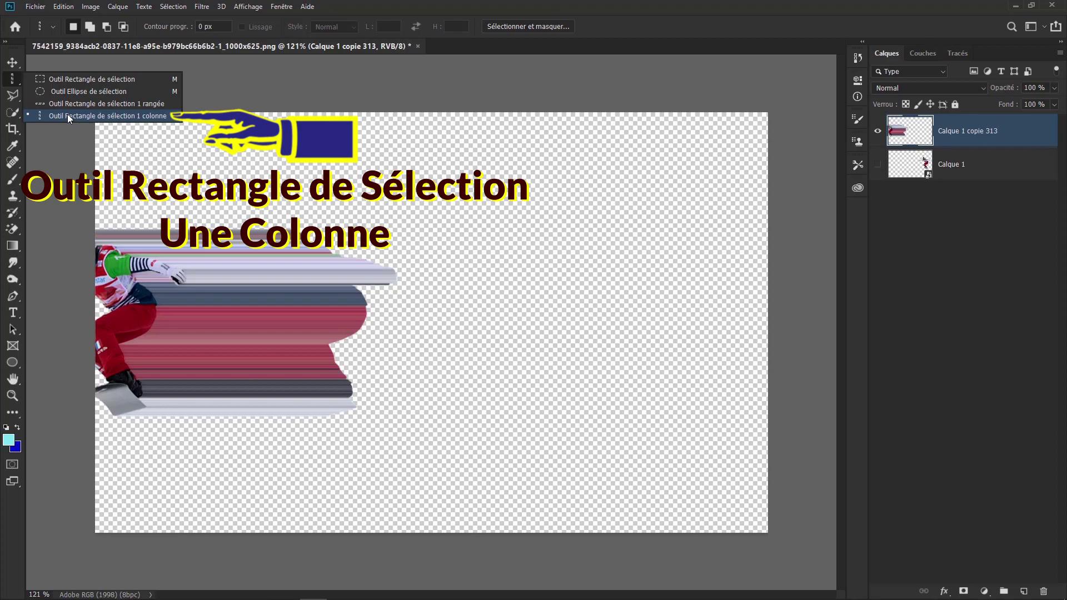
Copy a single-pixel column of the streaks onto Calque 2 and stretch it to the canvas's right edge
click(68, 114)
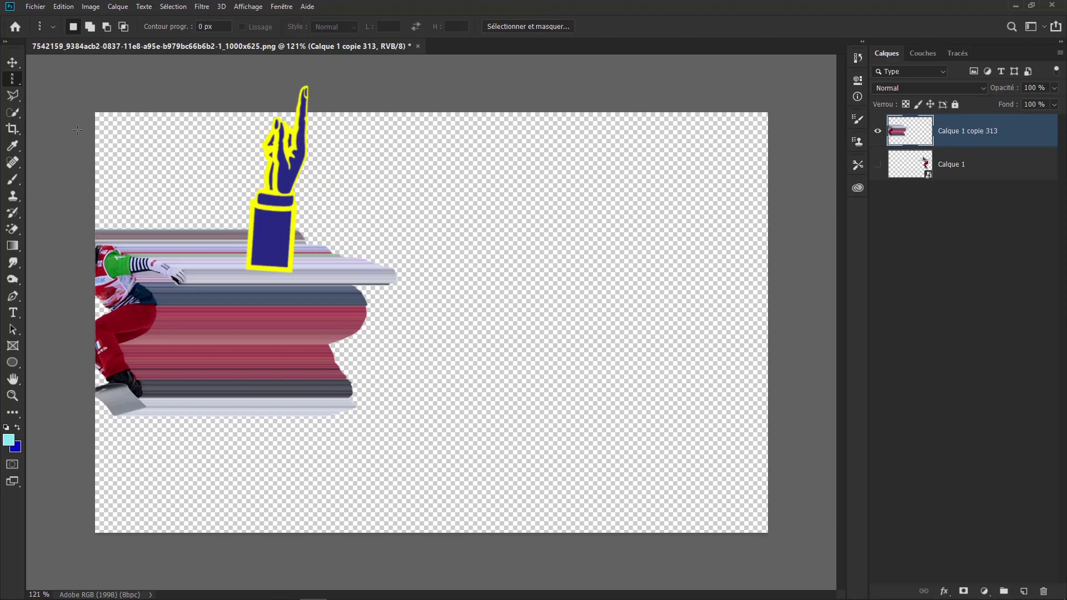
click(212, 290)
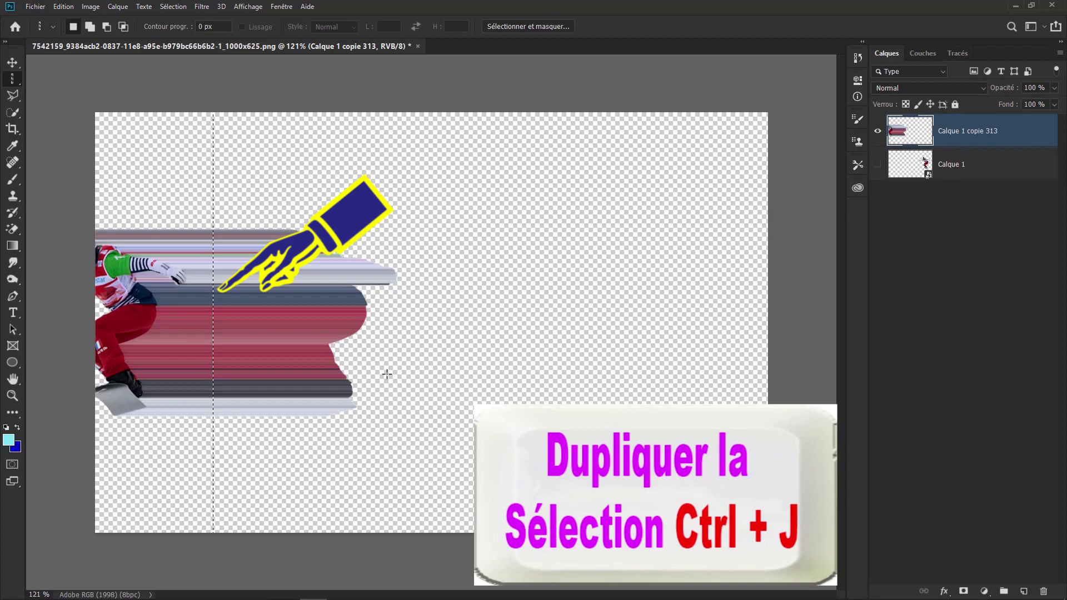
key(ctrl+j)
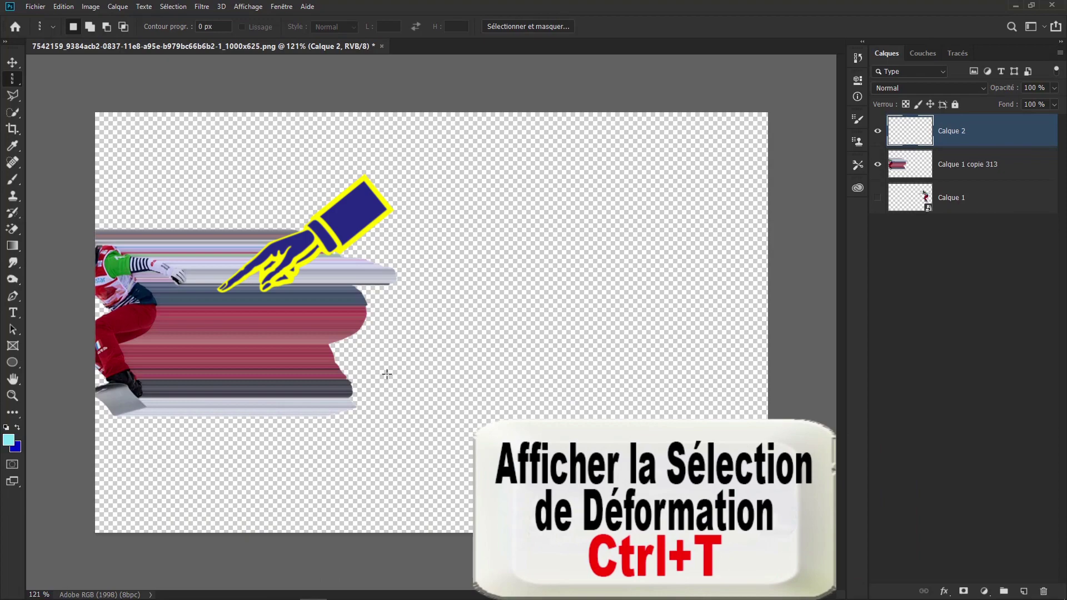
key(ctrl+t)
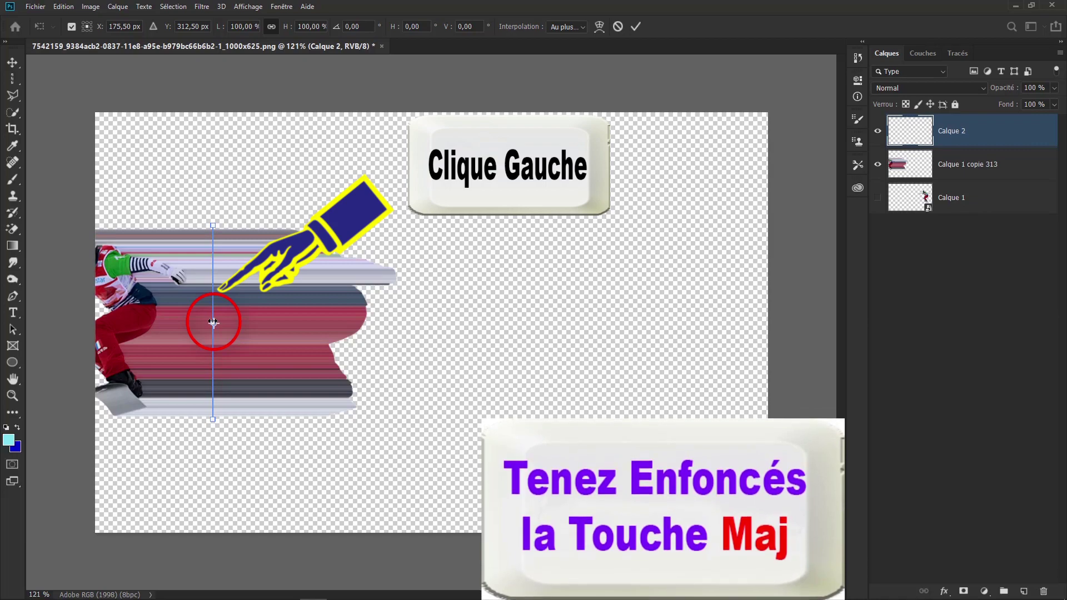
mouse_move(212, 323)
mouse_down()
mouse_move(663, 378)
mouse_move(768, 378)
mouse_up()
key(Return)
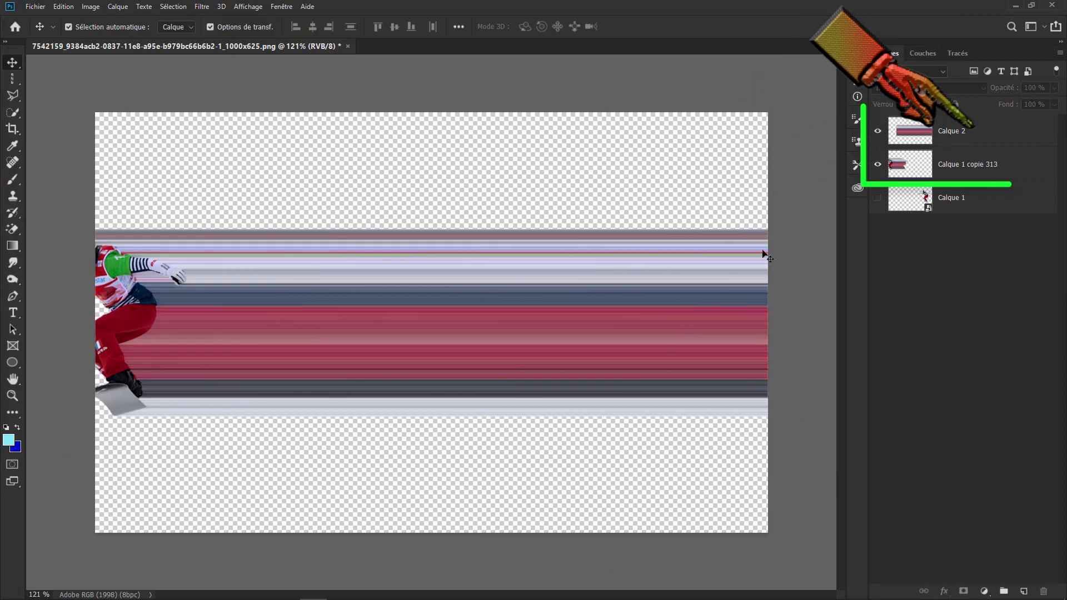
Merge Calque 2 with Calque 1 copie 313 into one layer, Calque 2
click(982, 137)
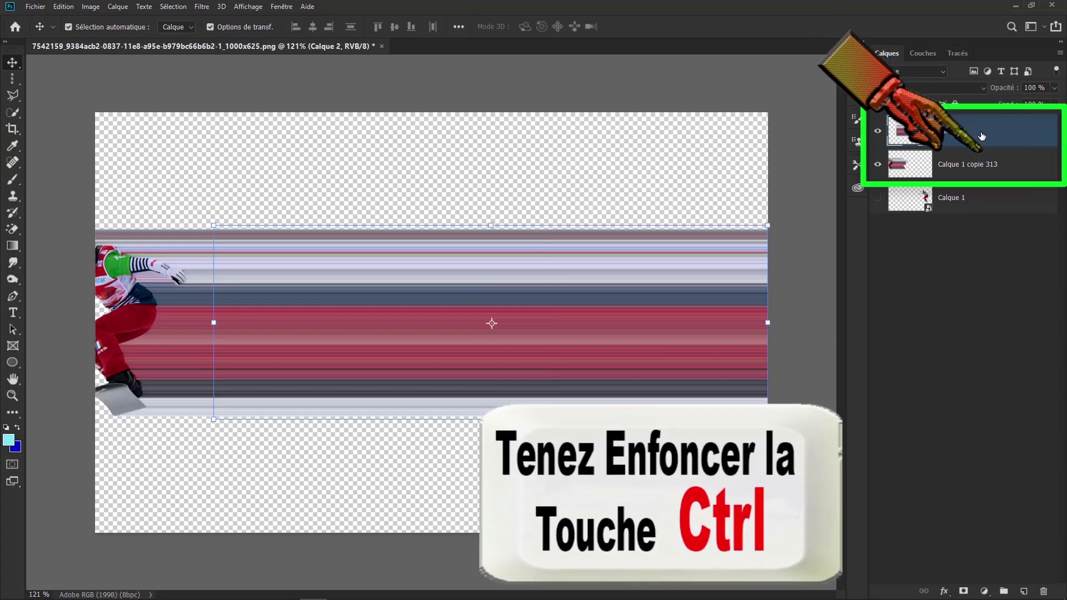
key(ctrl)
ctrl+click(978, 165)
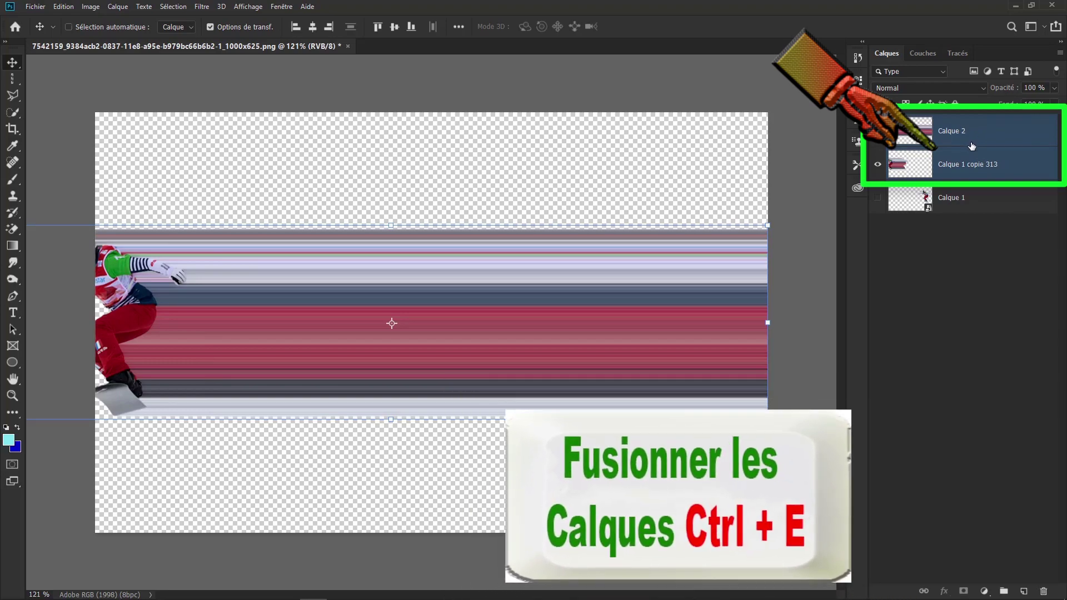
key(ctrl)
key(ctrl+e)
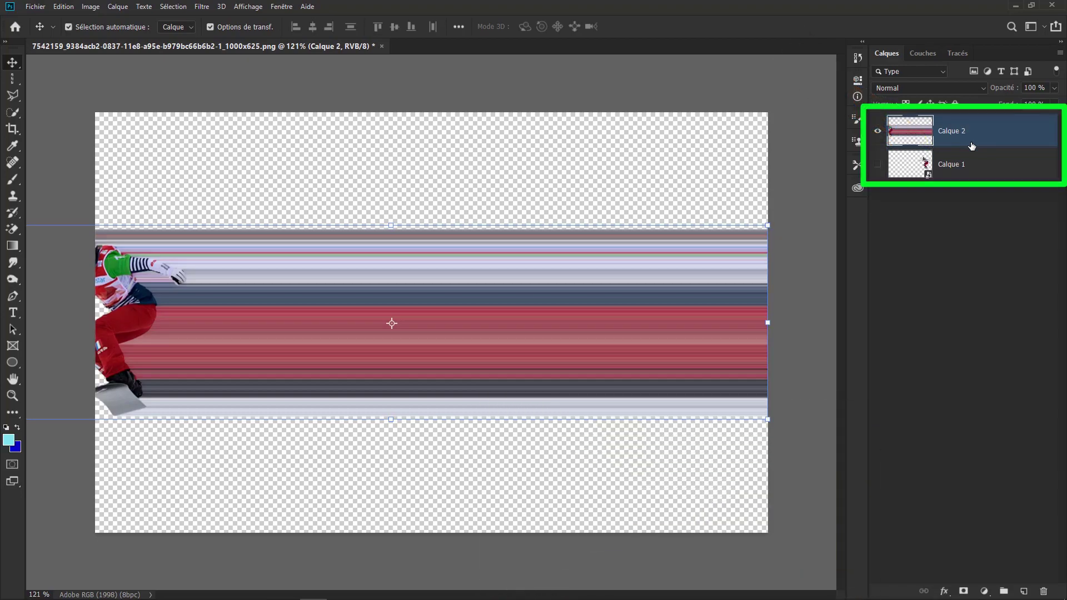
Move Calque 2 fully into the canvas and narrow its trail to about 88.49% width
right_click(975, 138)
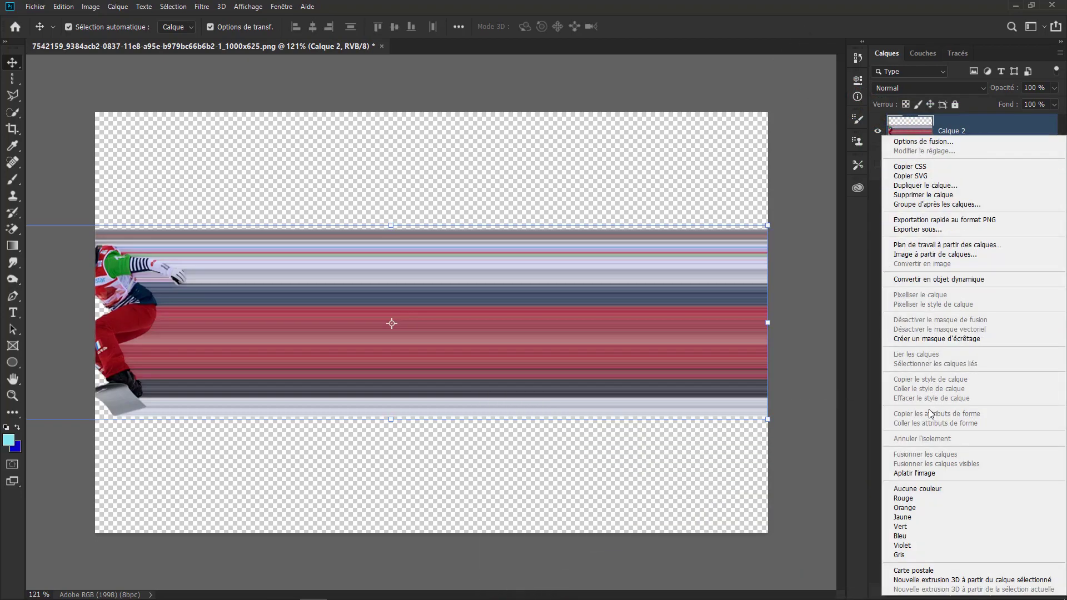
click(600, 320)
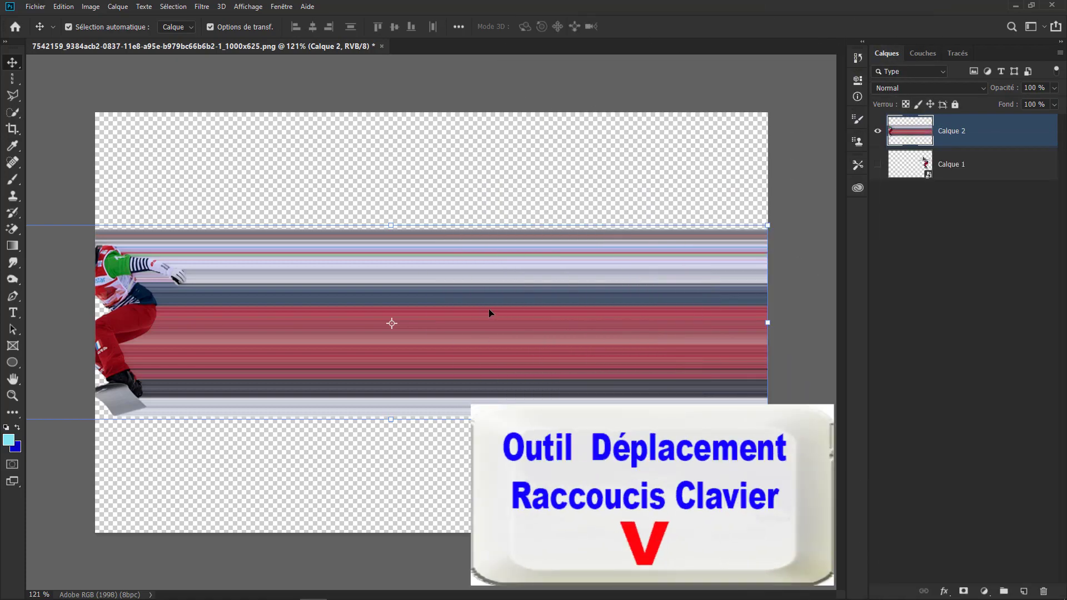
drag(332, 259, 448, 263)
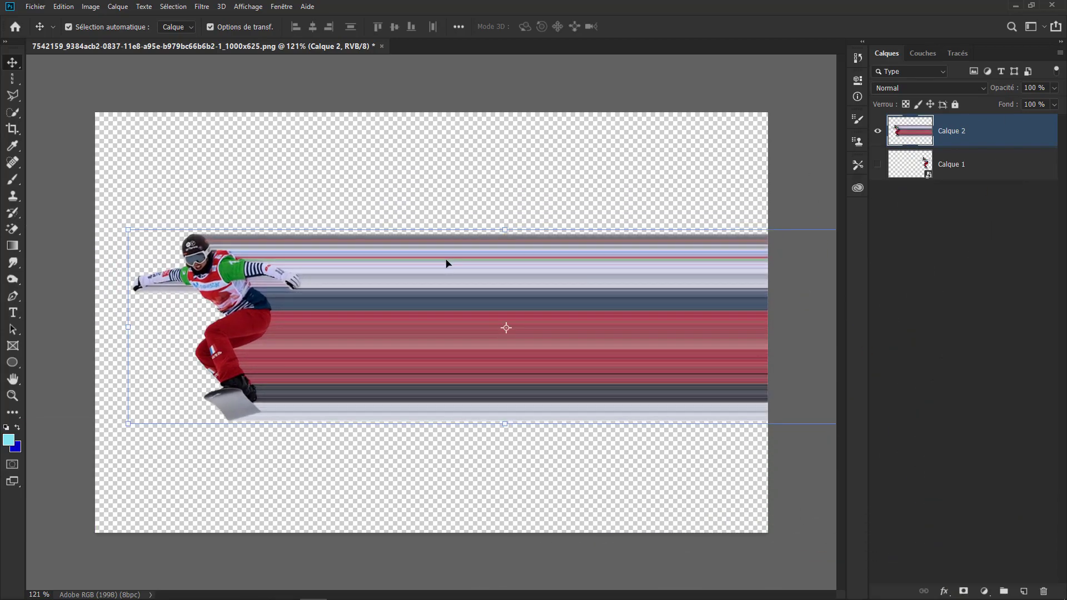
drag(488, 283, 477, 277)
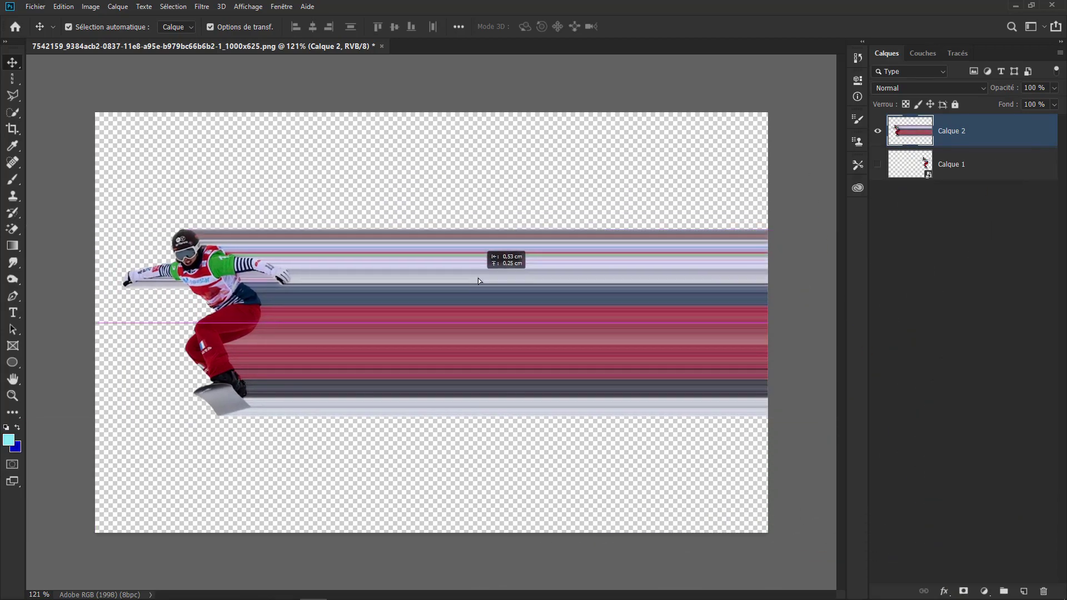
key(ctrl+1)
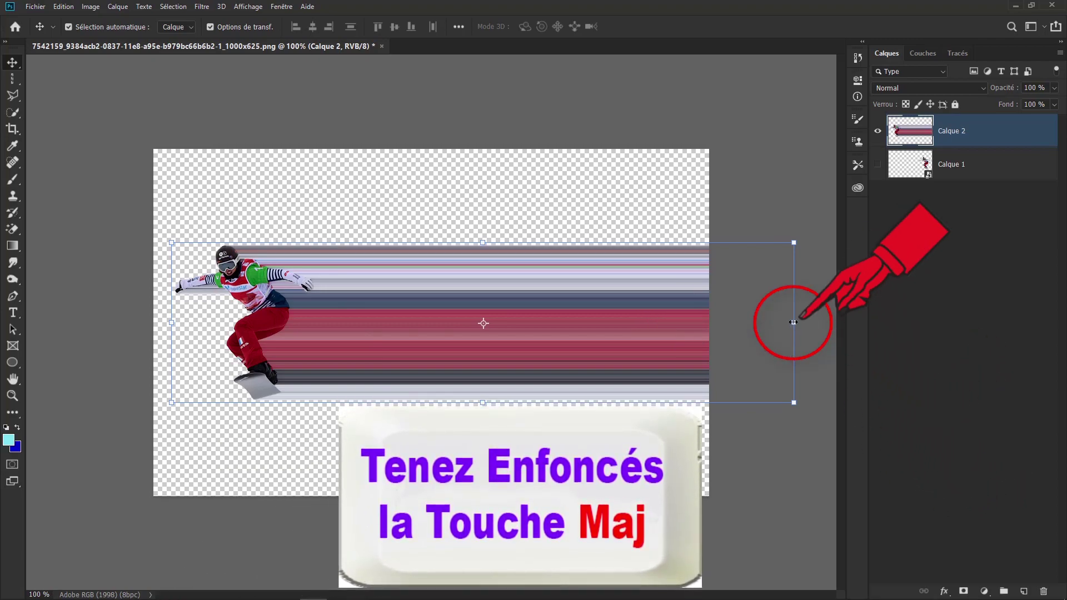
drag(793, 322, 722, 322)
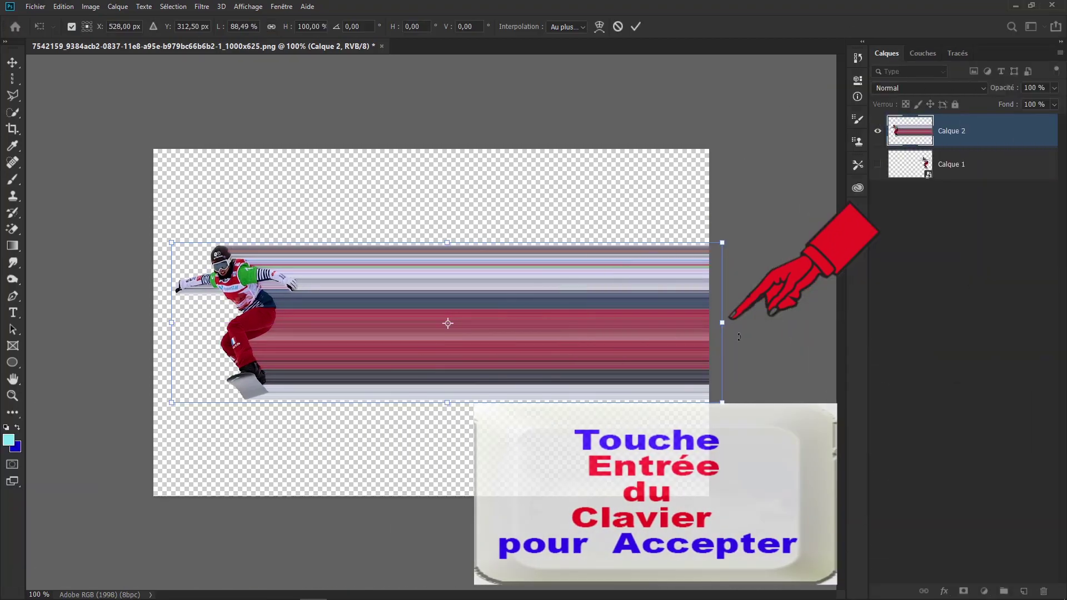
key(Return)
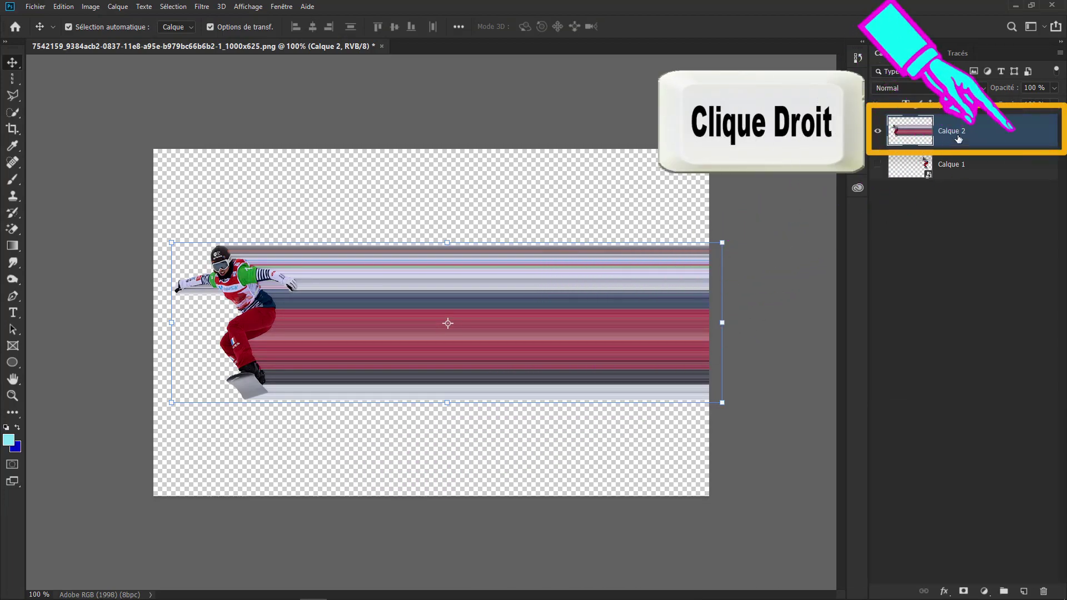
Convert Calque 2 to a smart object and put it into Warp transform mode
right_click(957, 138)
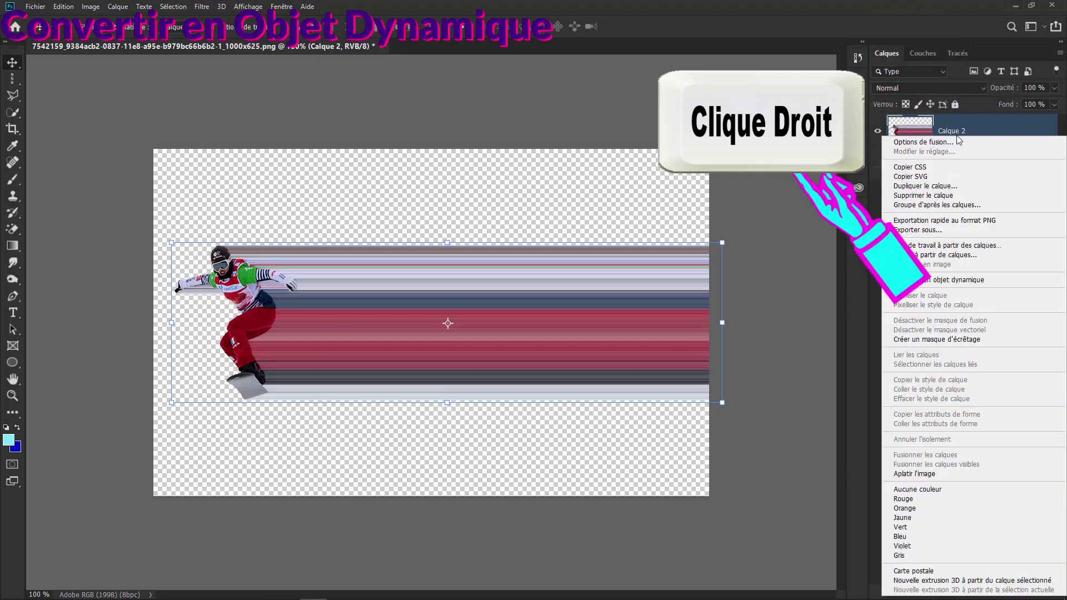
click(901, 280)
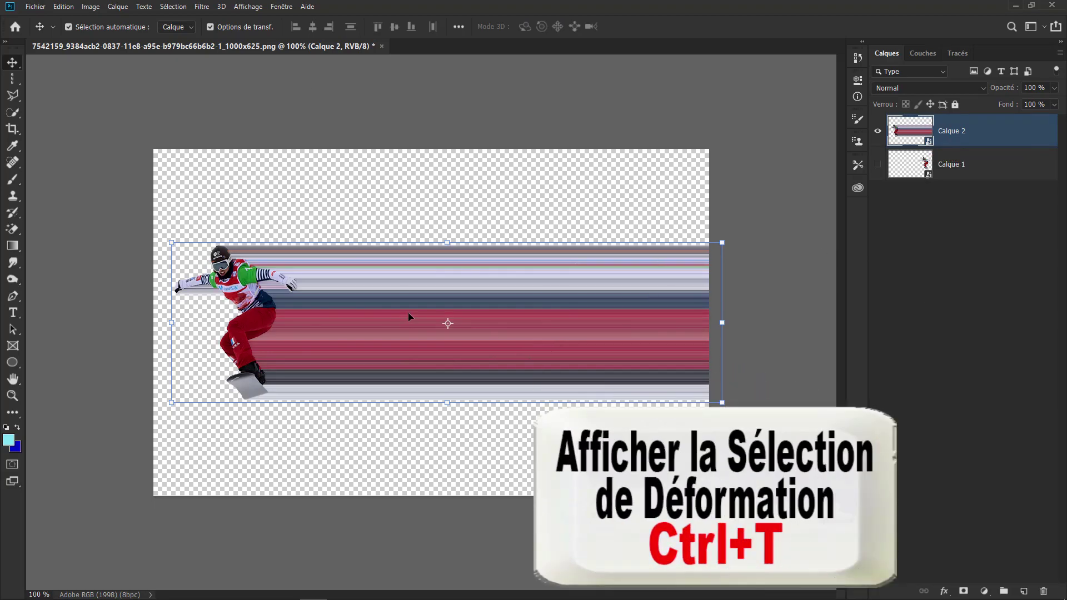
key(ctrl+t)
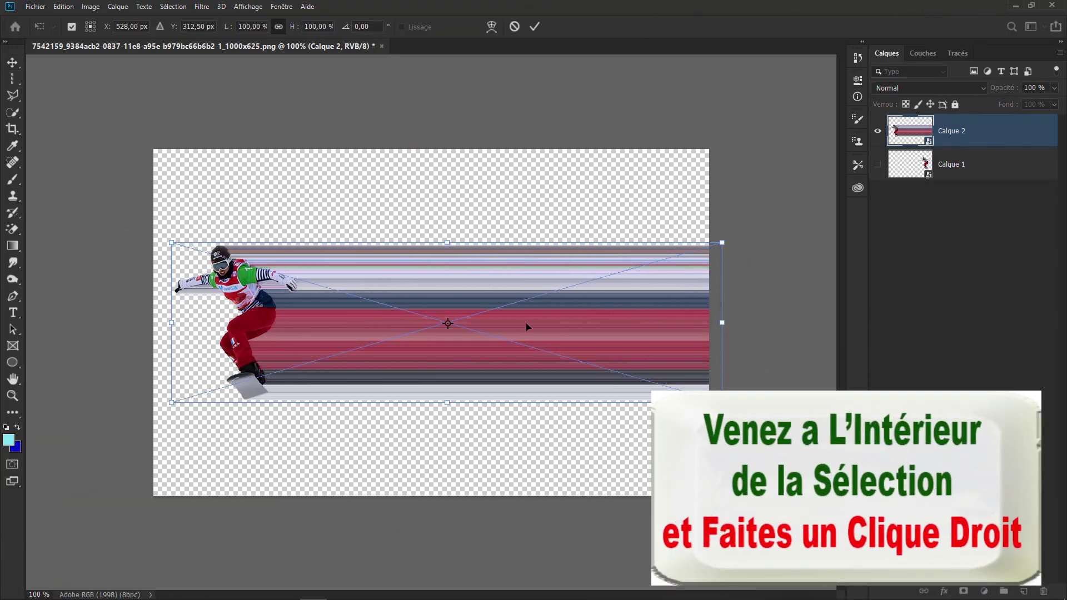
right_click(539, 307)
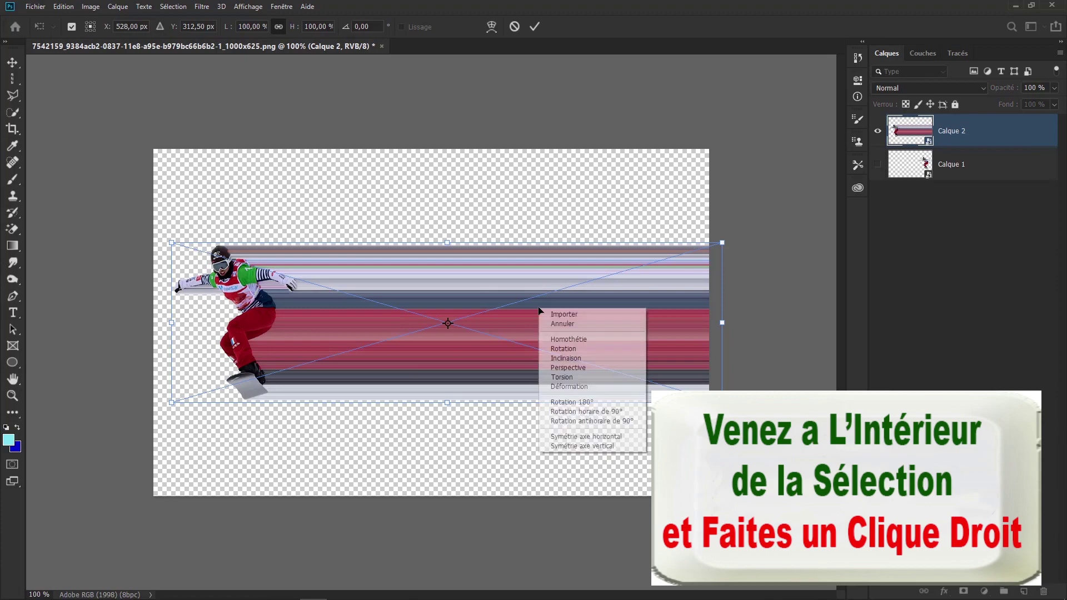
click(563, 388)
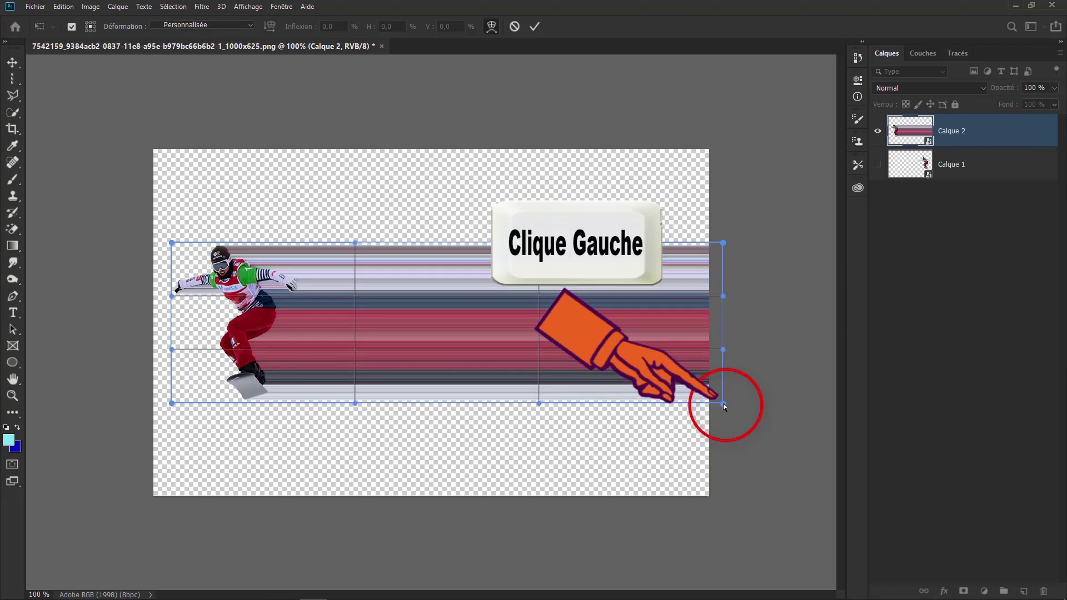
Warp the trail into a curving ribbon that folds up and sweeps right
drag(723, 405, 724, 516)
click(722, 244)
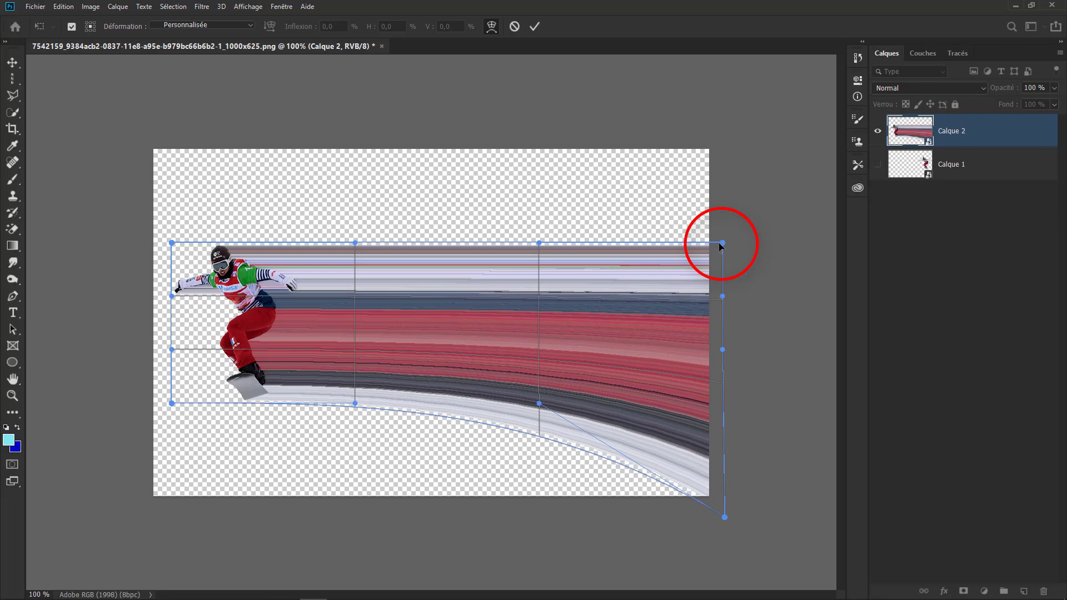
drag(720, 245, 333, 488)
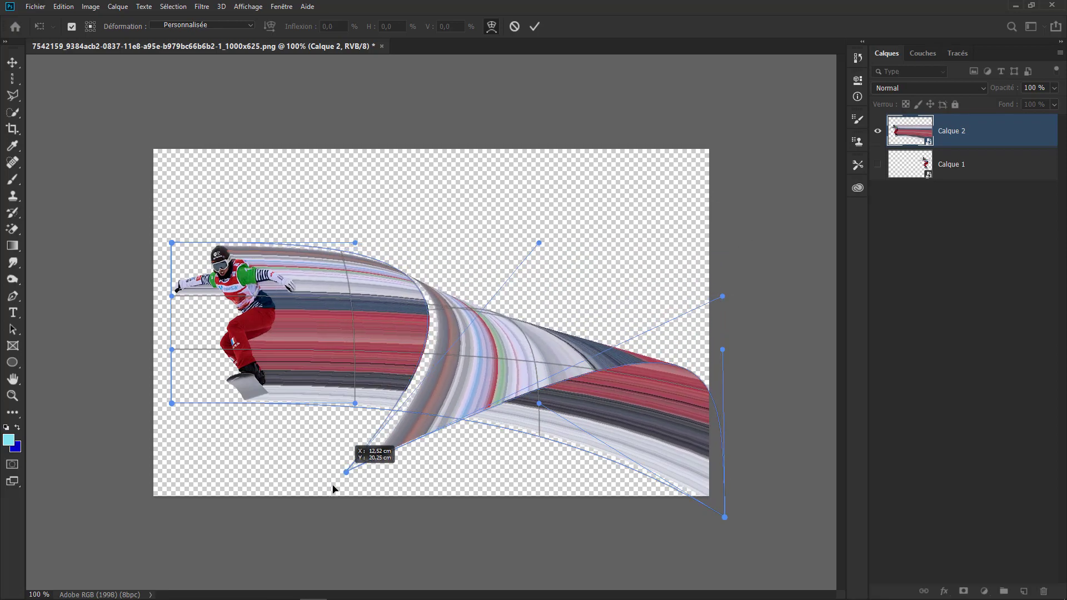
drag(334, 487, 347, 499)
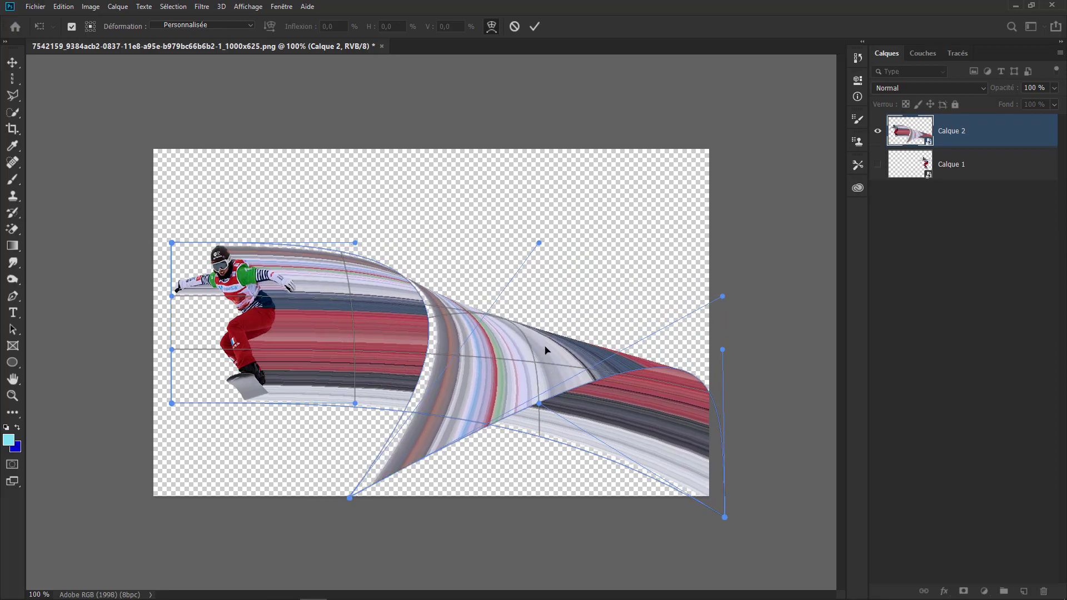
drag(545, 349, 557, 318)
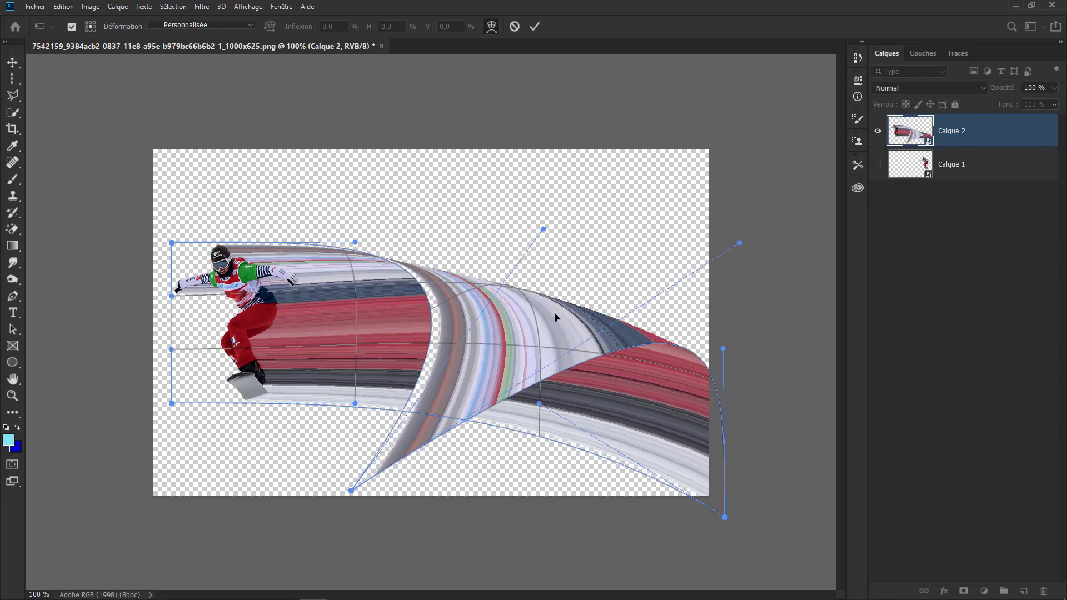
drag(635, 336, 643, 334)
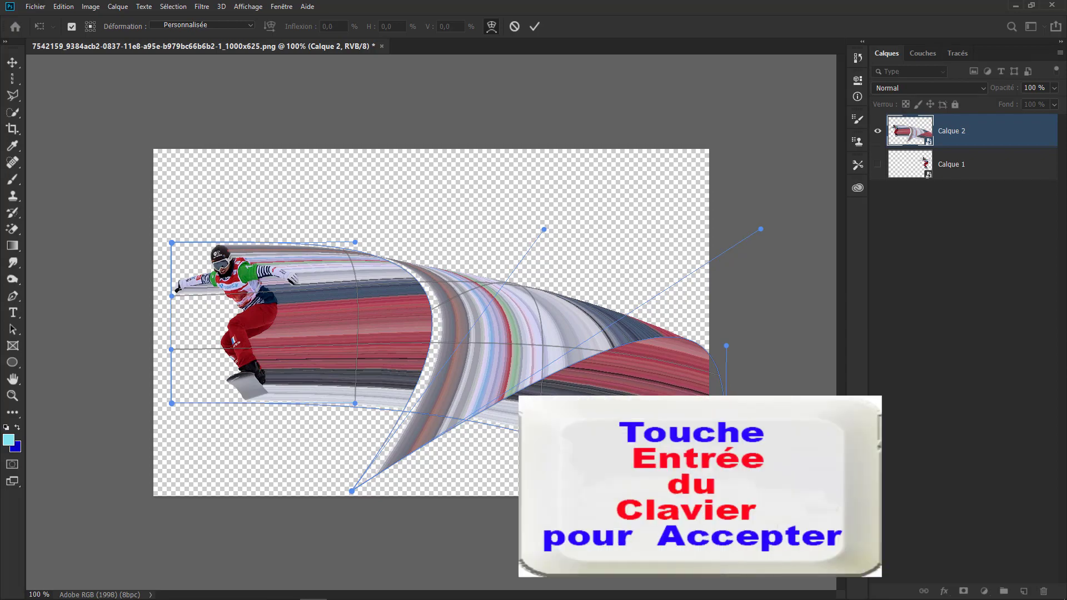
key(Return)
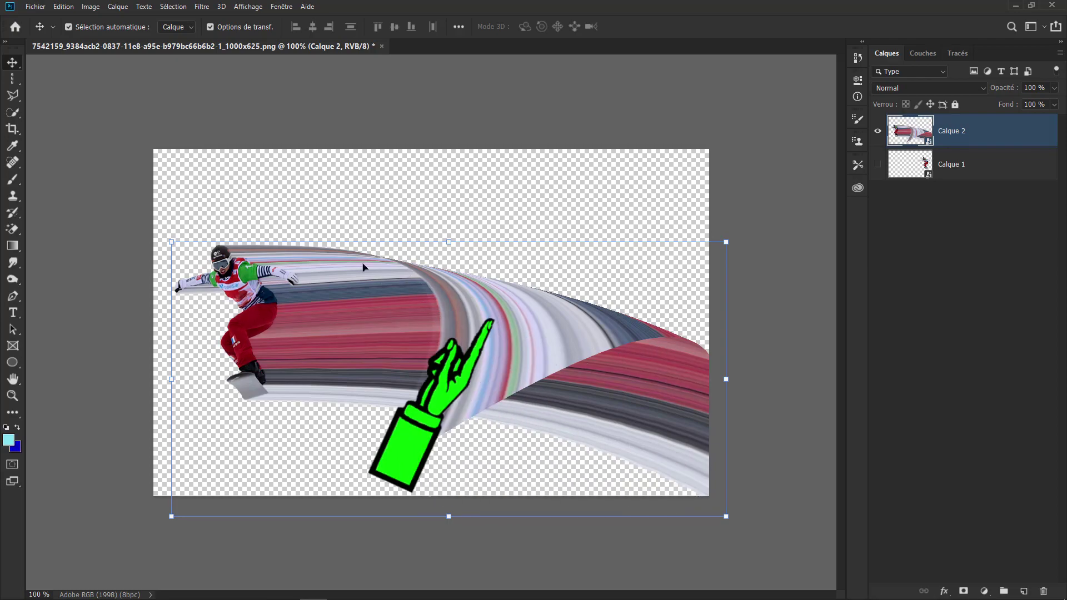
With the Pen Tool, zoom in and start a path curving down the fold's edge
click(12, 296)
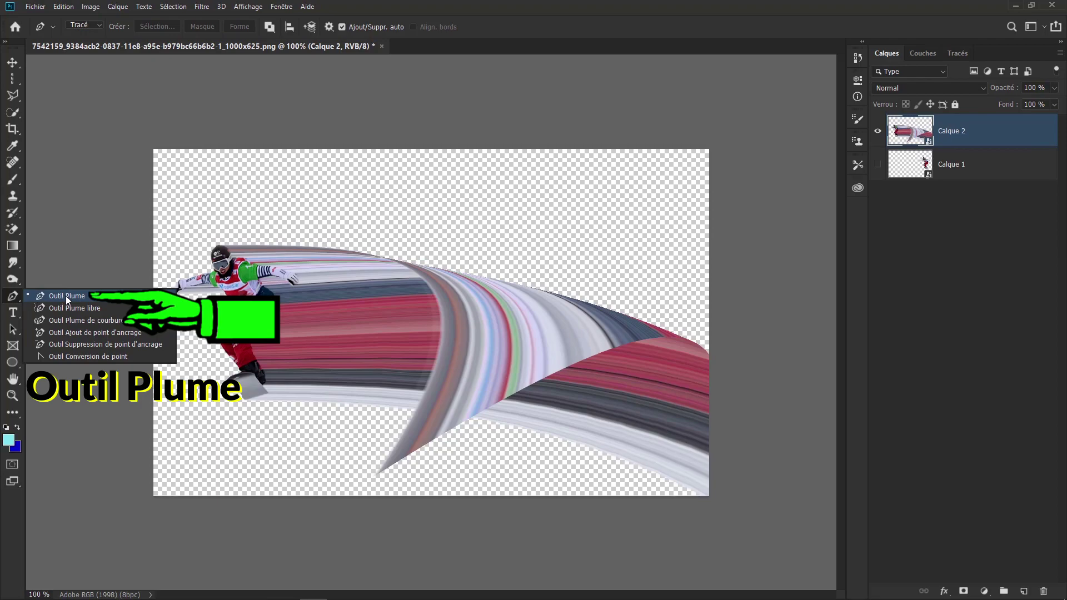
click(66, 295)
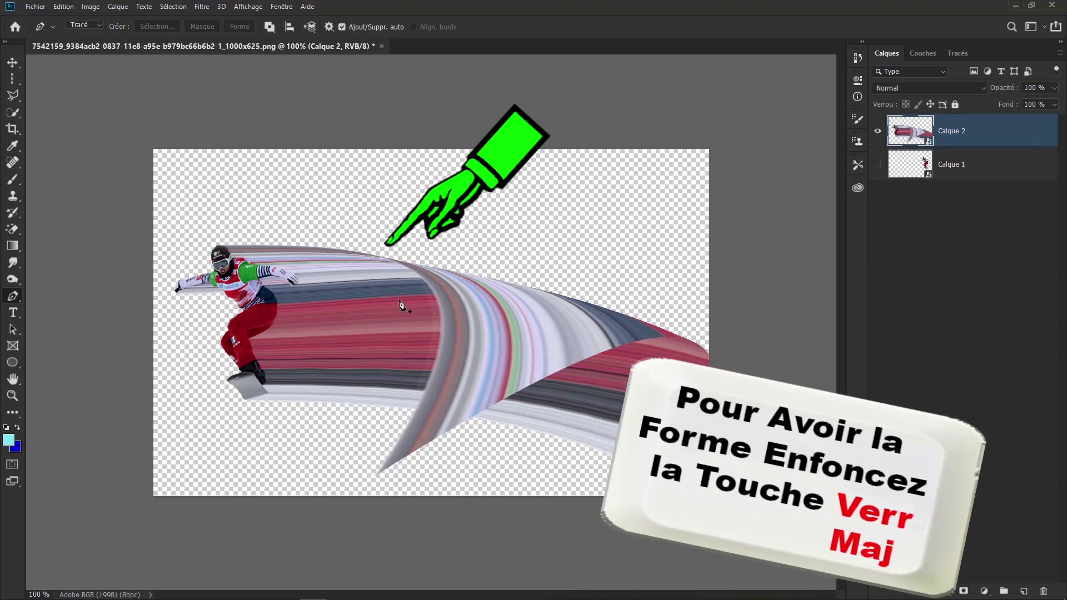
scroll(399, 300, up, 1)
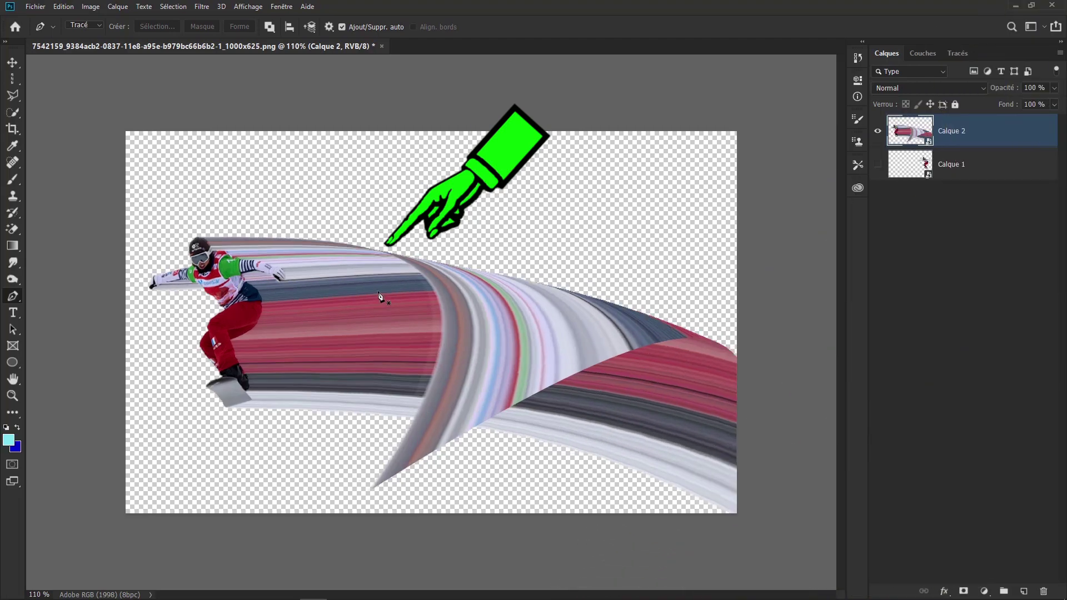
click(381, 252)
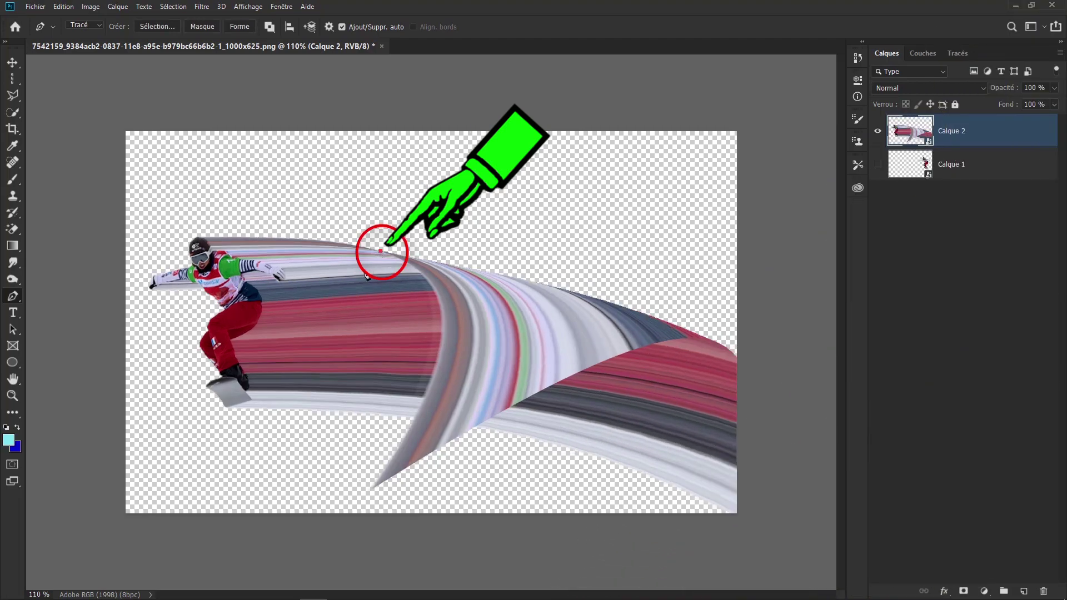
click(415, 417)
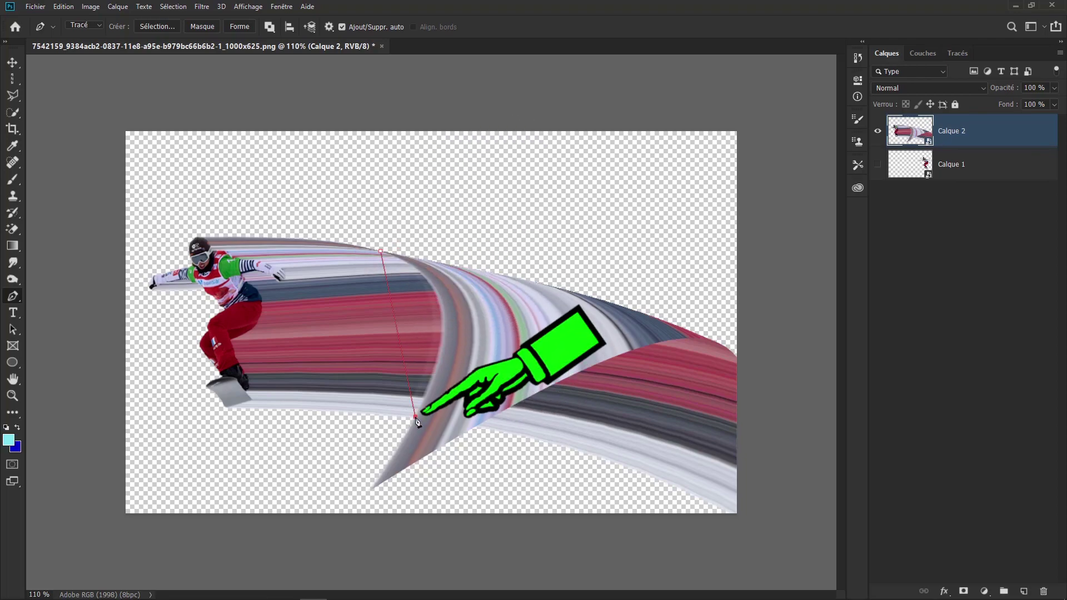
drag(416, 417, 341, 566)
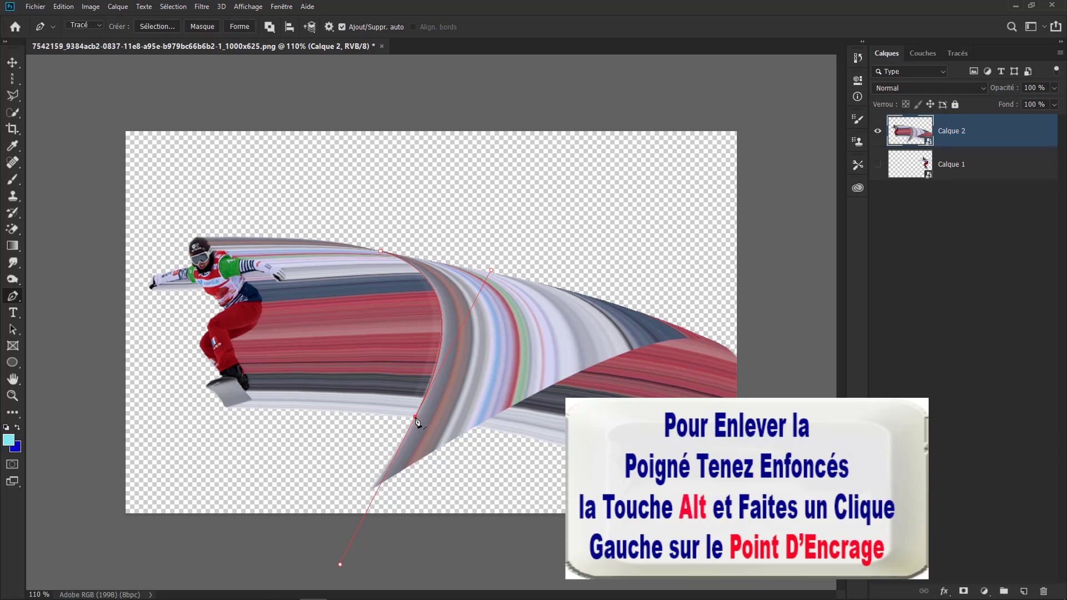
Continue the outline beside the snowboarder and close it at the first anchor
alt+click(416, 417)
click(310, 457)
click(282, 359)
click(304, 301)
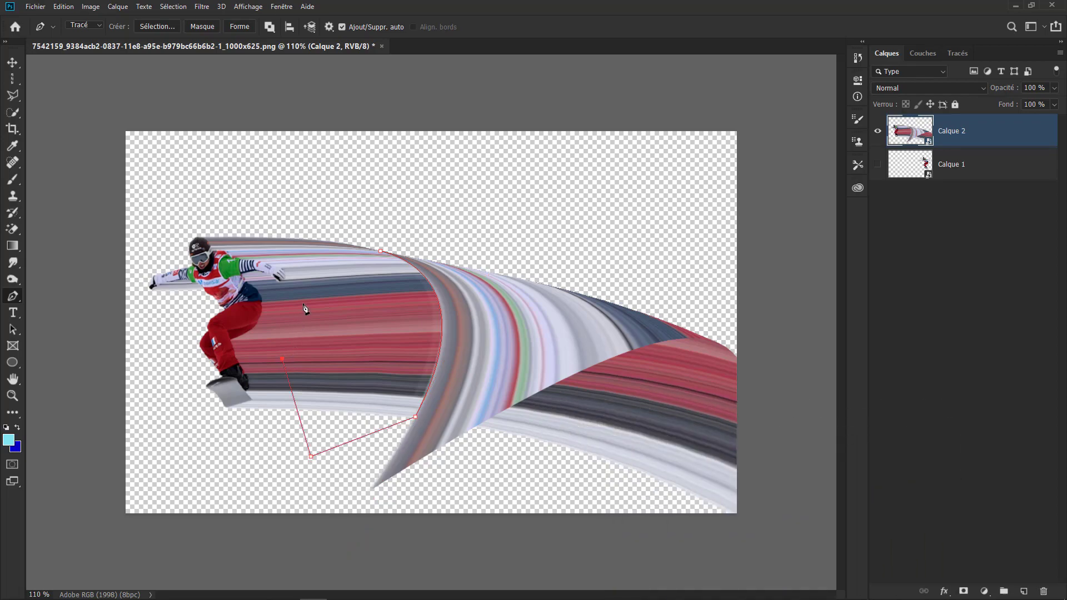
click(333, 259)
click(380, 251)
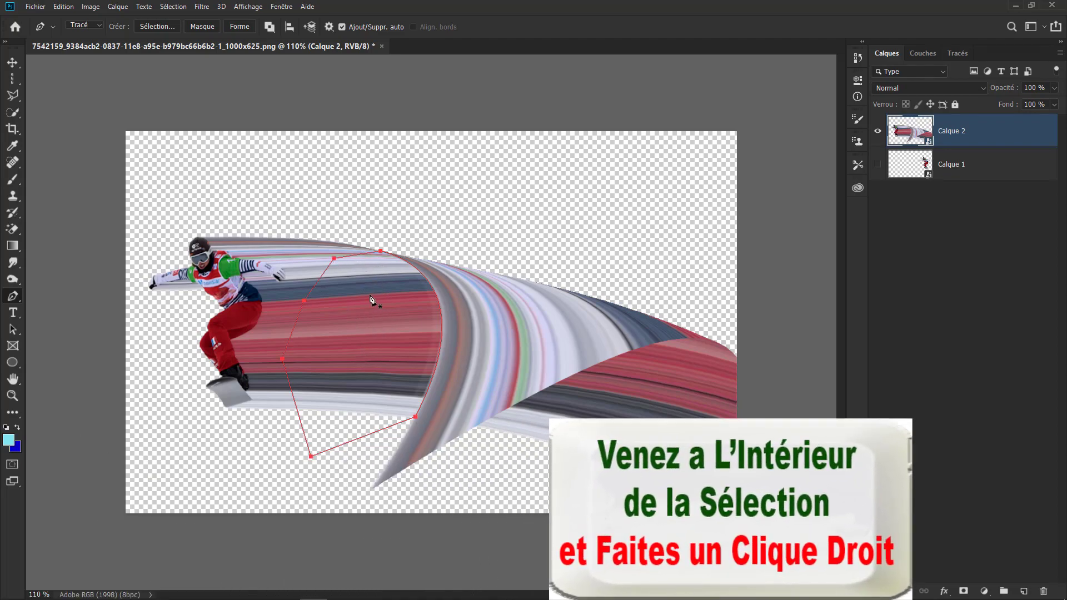
Turn the path into a 0 px feathered selection and copy it to Calque 3
right_click(371, 299)
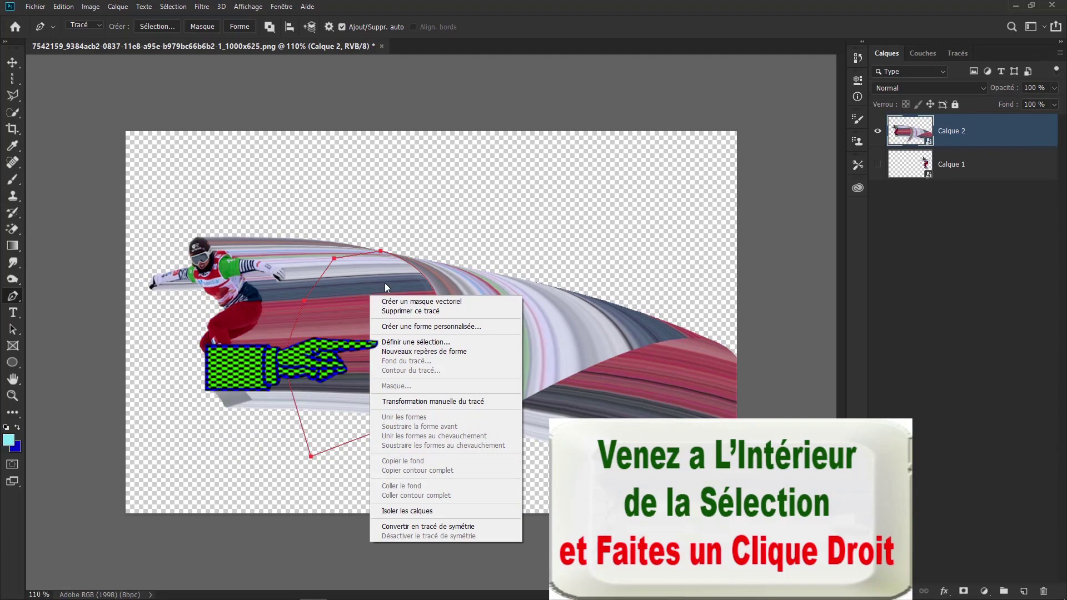
click(414, 342)
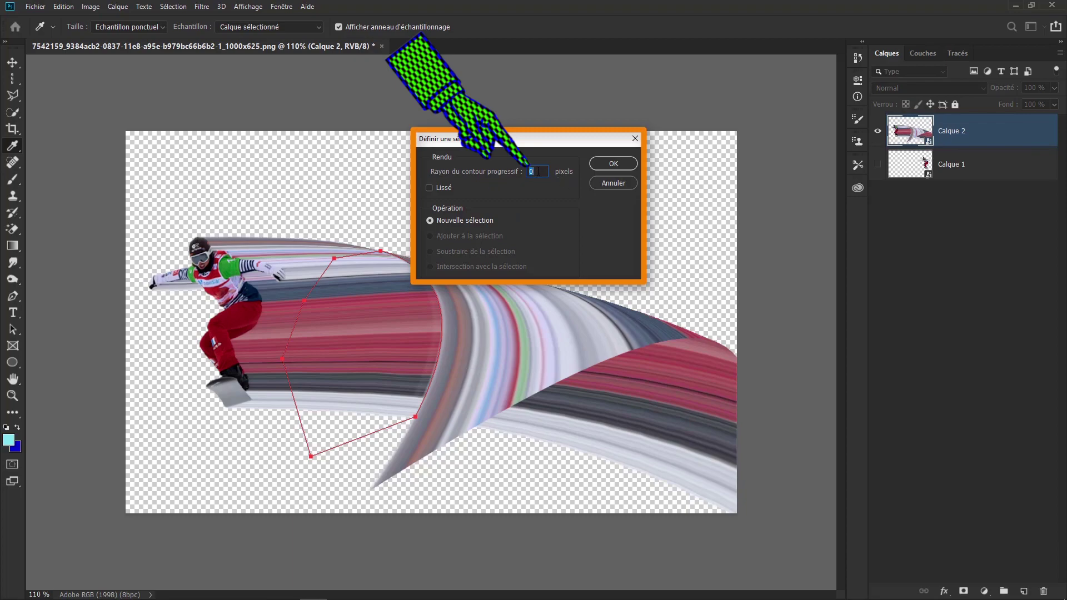
click(614, 164)
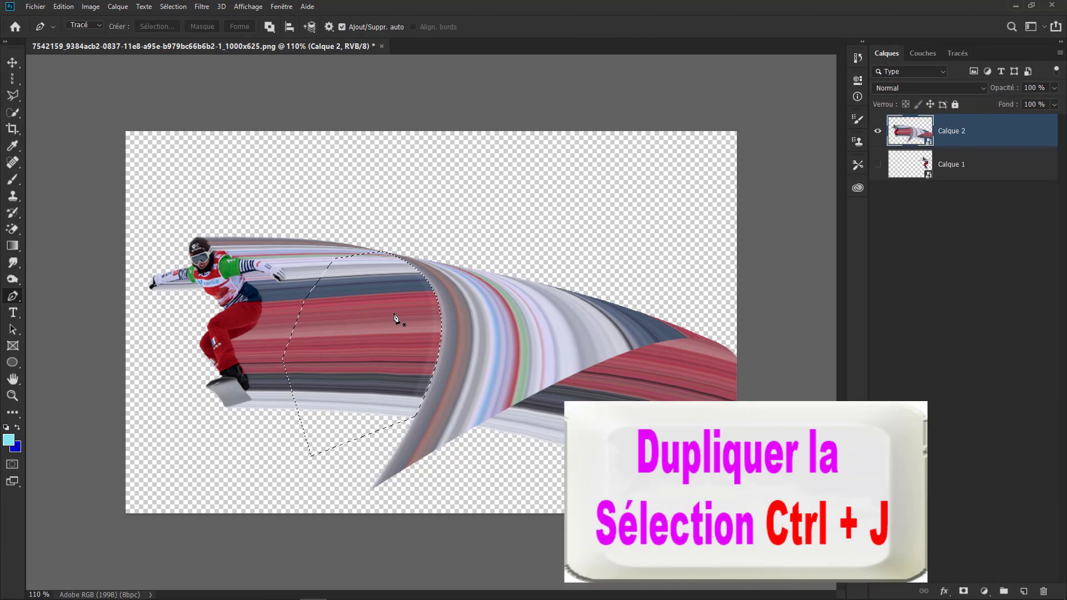
key(ctrl+j)
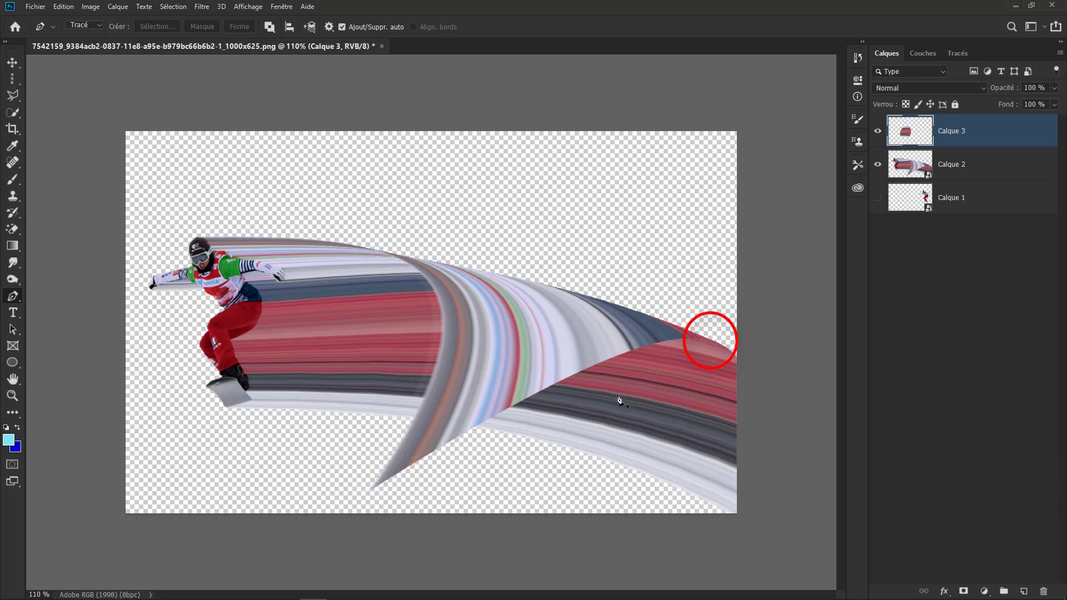
Outline the ribbon's lower right stretch from its tip, along the fold and bottom edge
click(709, 340)
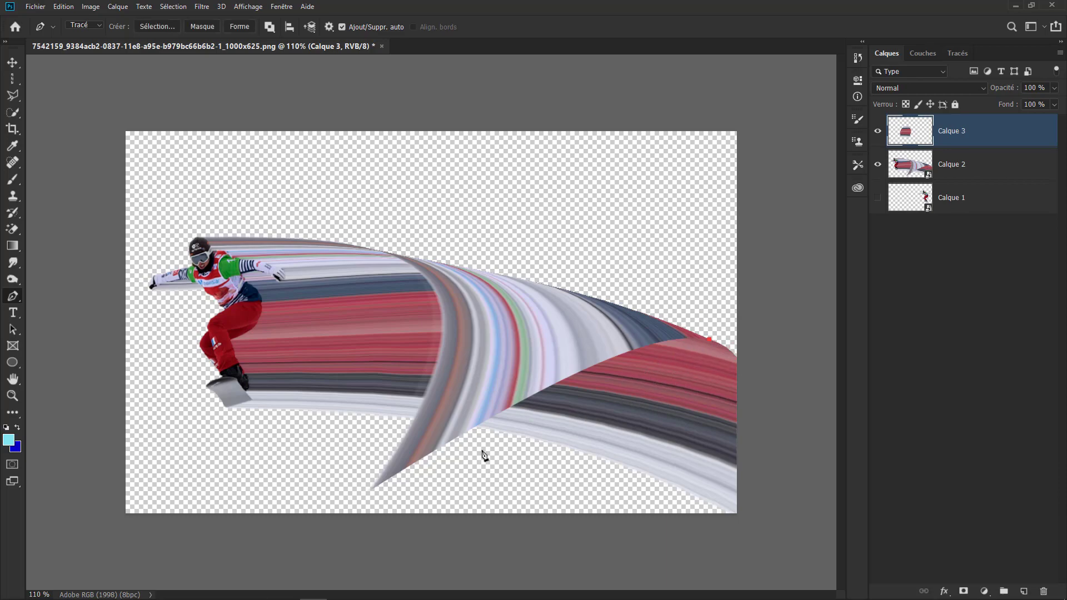
drag(476, 425, 307, 529)
drag(476, 425, 552, 488)
click(550, 486)
click(675, 492)
click(711, 427)
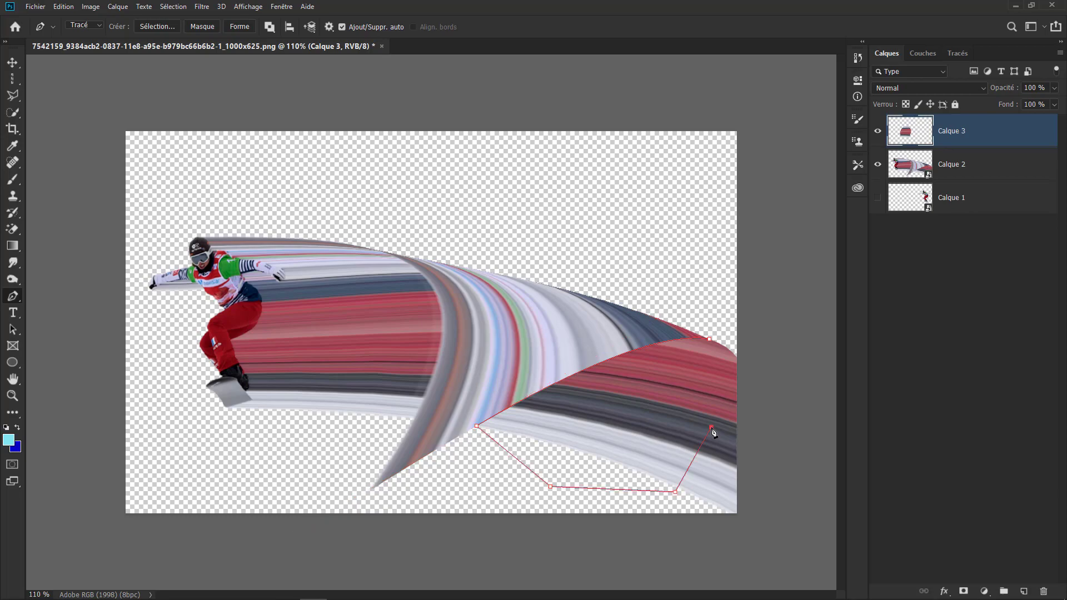
click(710, 338)
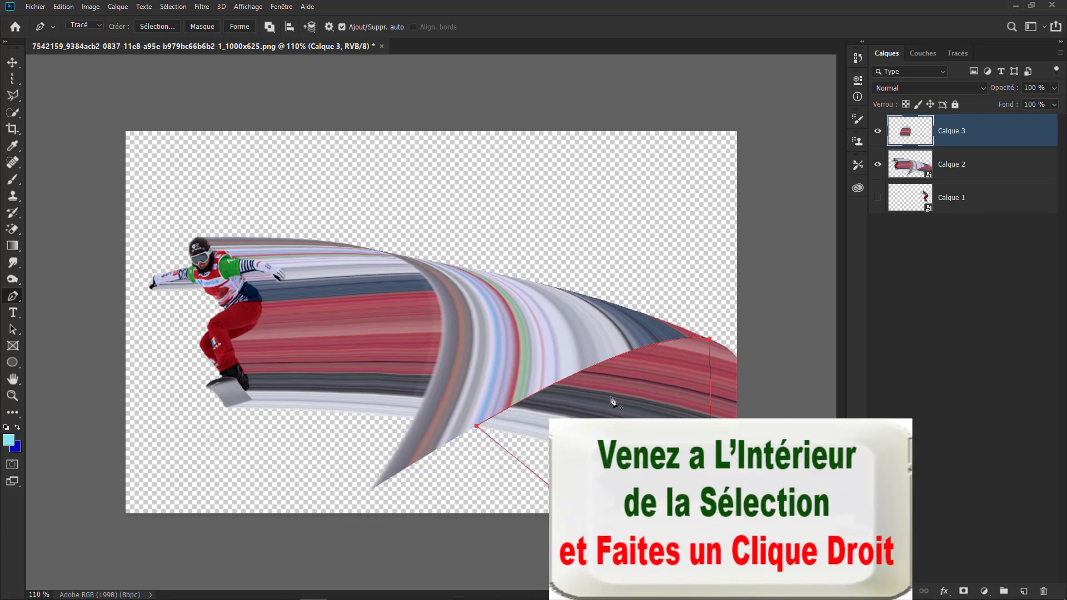
Convert the lower-right ribbon path into a selection with Définir une sélection
right_click(612, 400)
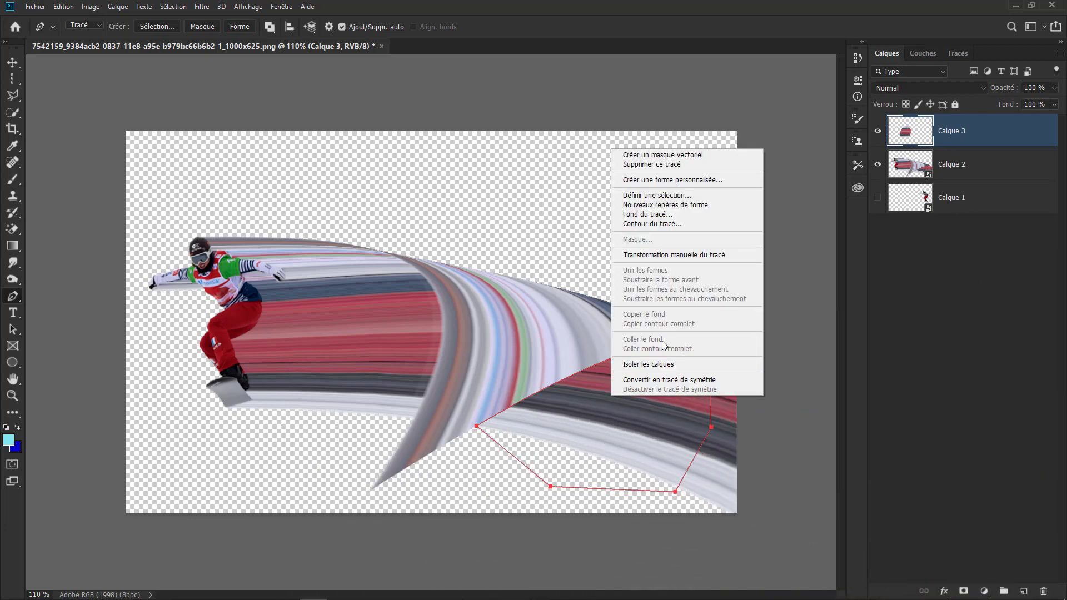
click(652, 200)
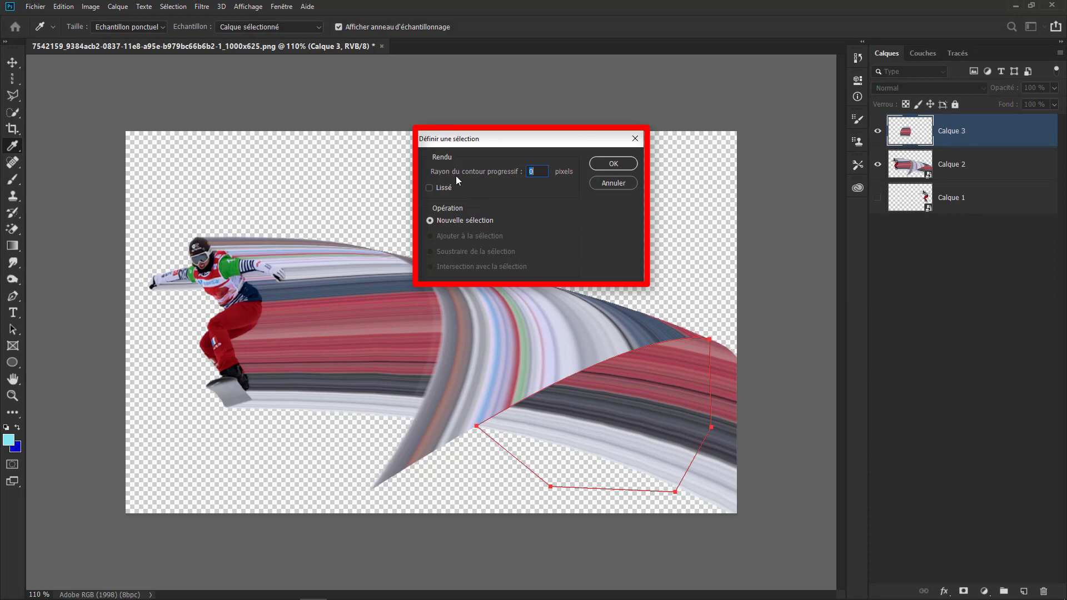
click(621, 162)
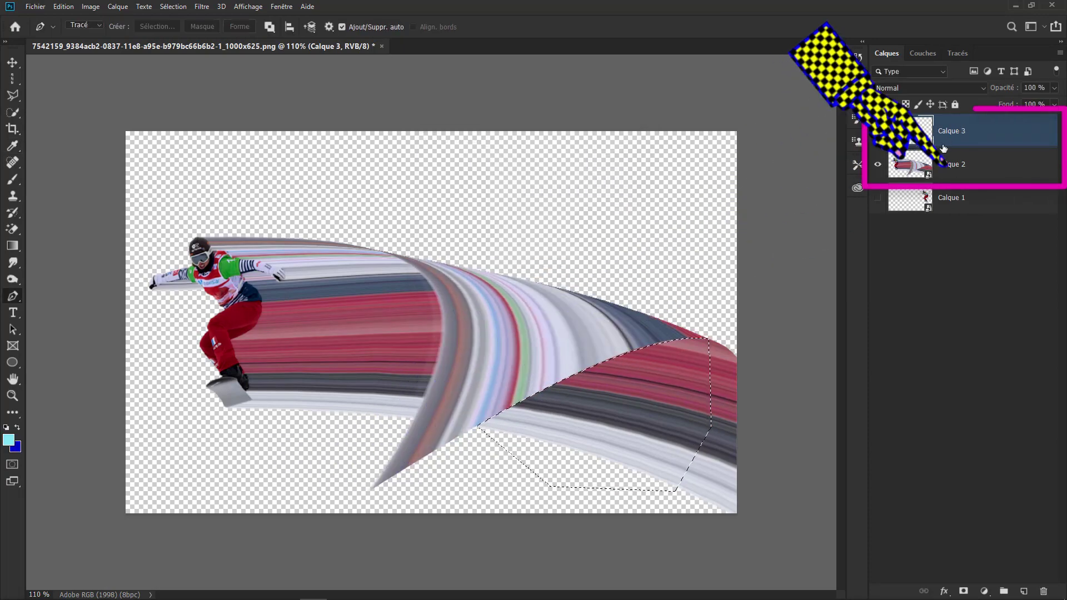
Copy the selection from Calque 2 to a new layer and merge it into Calque 3
click(972, 171)
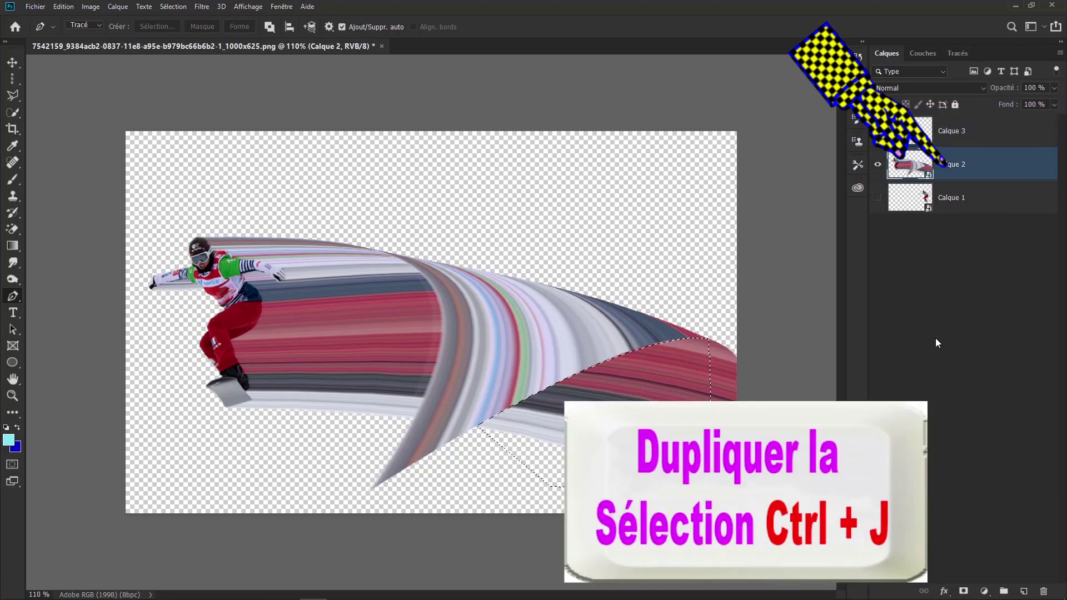
key(ctrl+j)
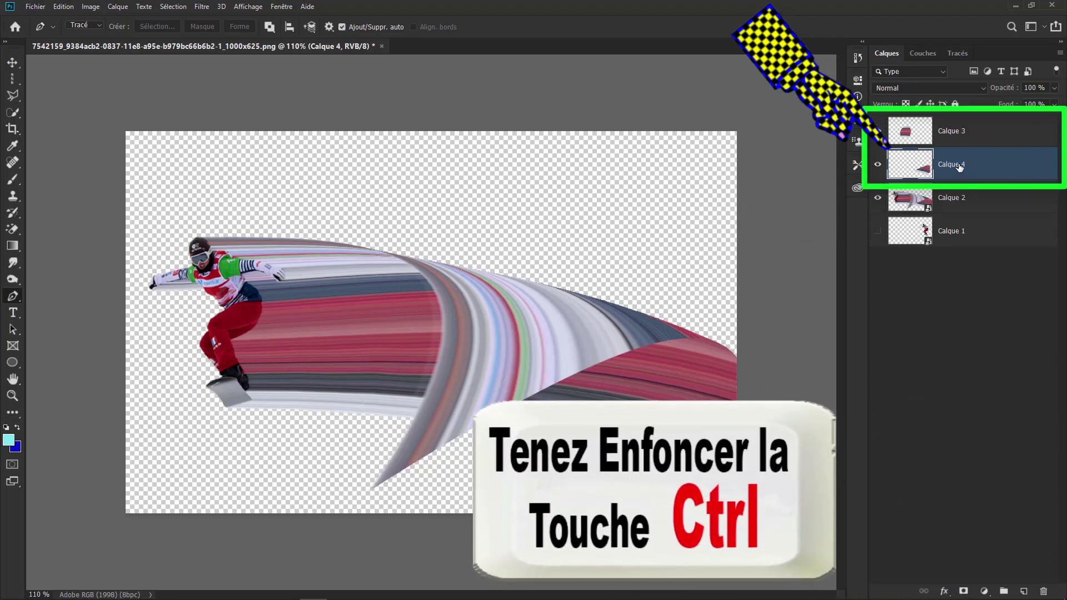
ctrl+click(975, 133)
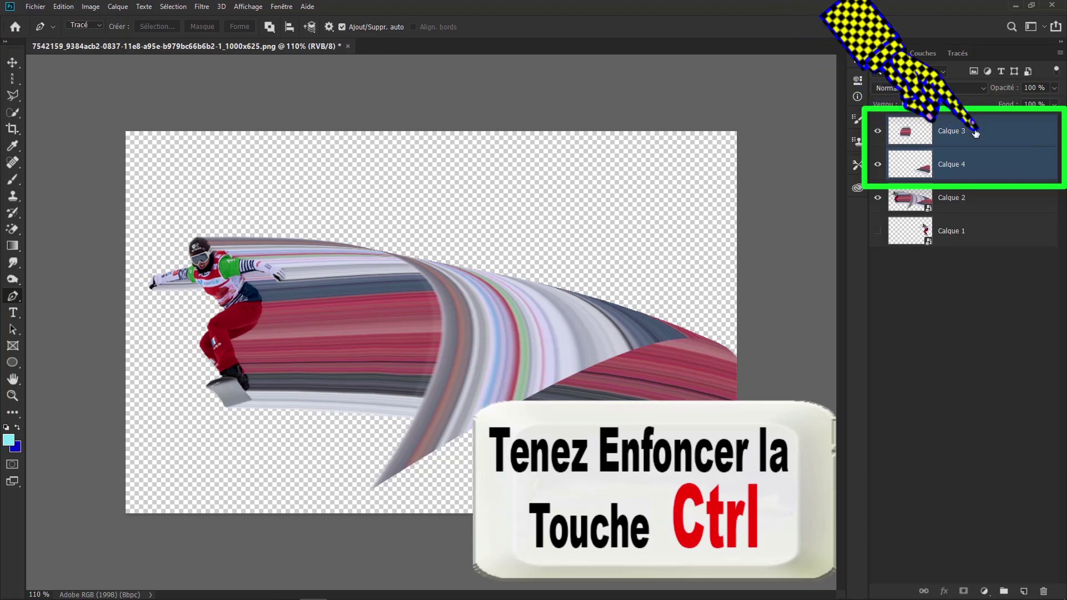
right_click(992, 157)
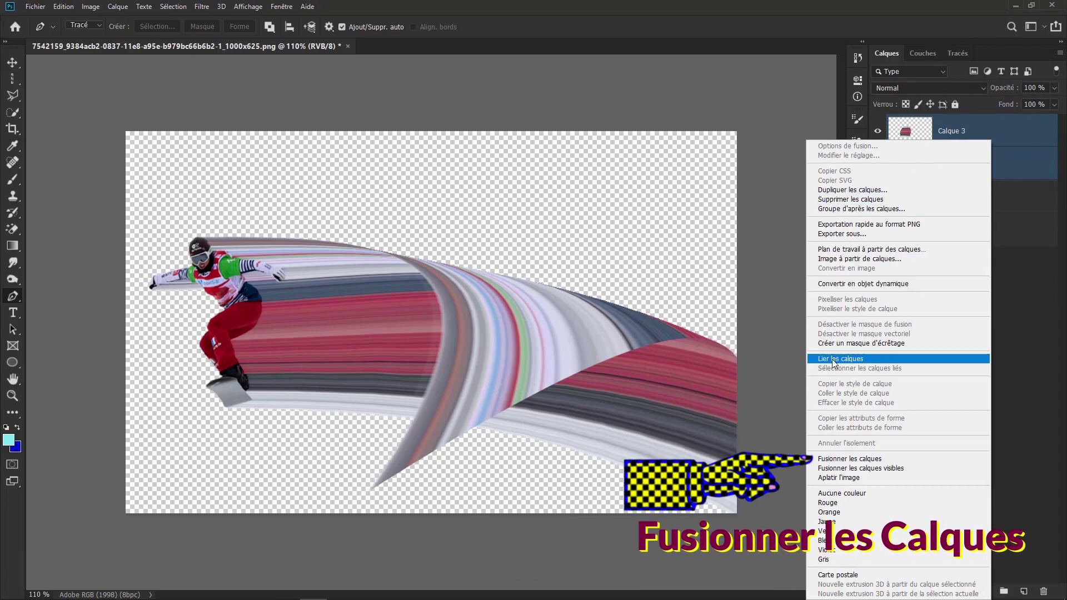
click(833, 460)
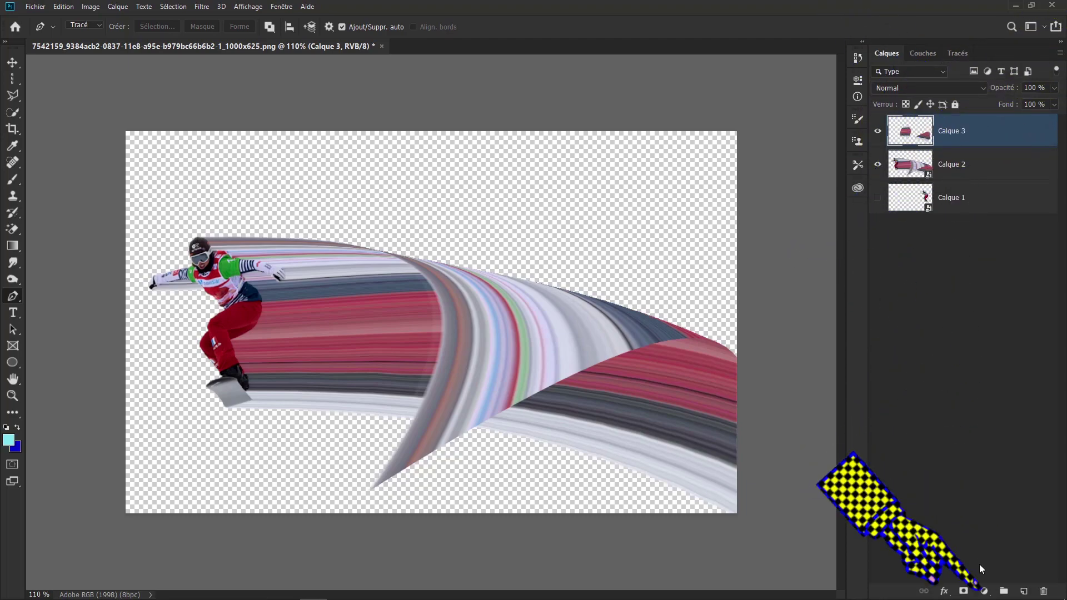
Add a Niveaux layer clipped to Calque 3, raising its black input to darken the pieces
click(984, 593)
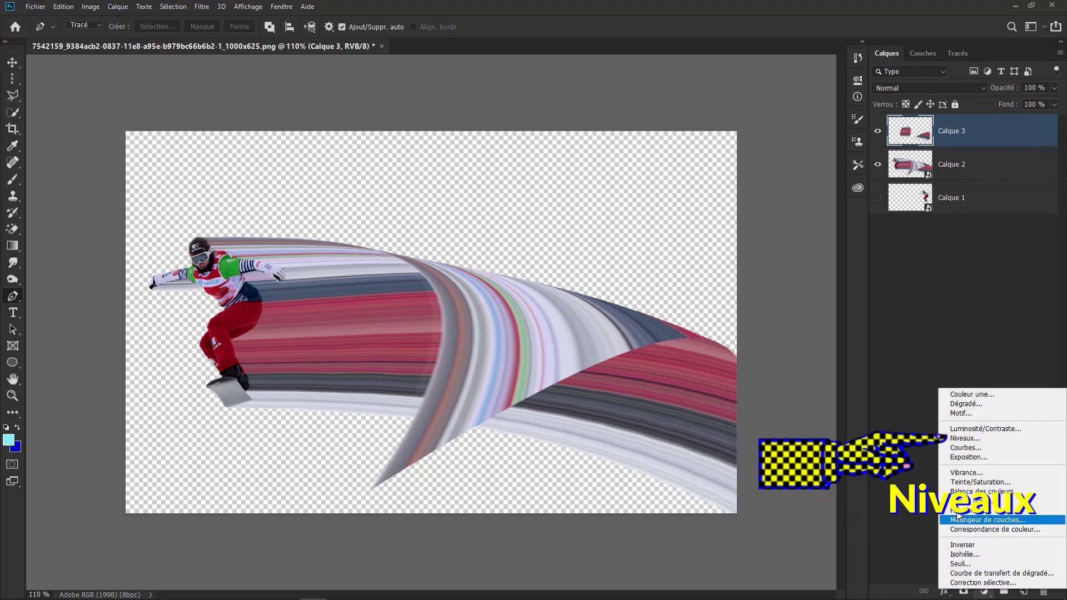
click(958, 439)
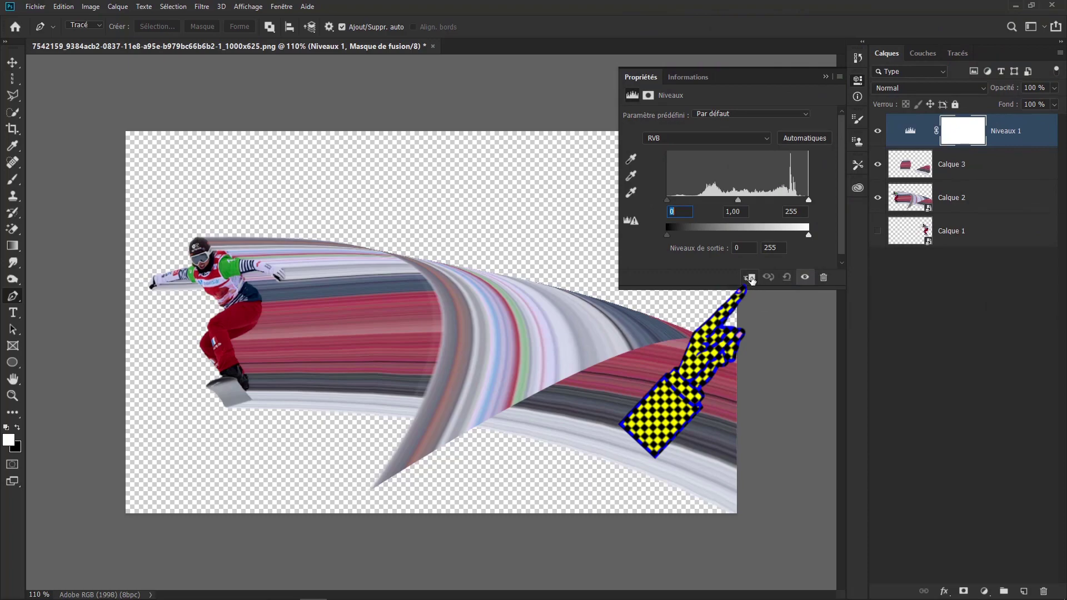
click(750, 277)
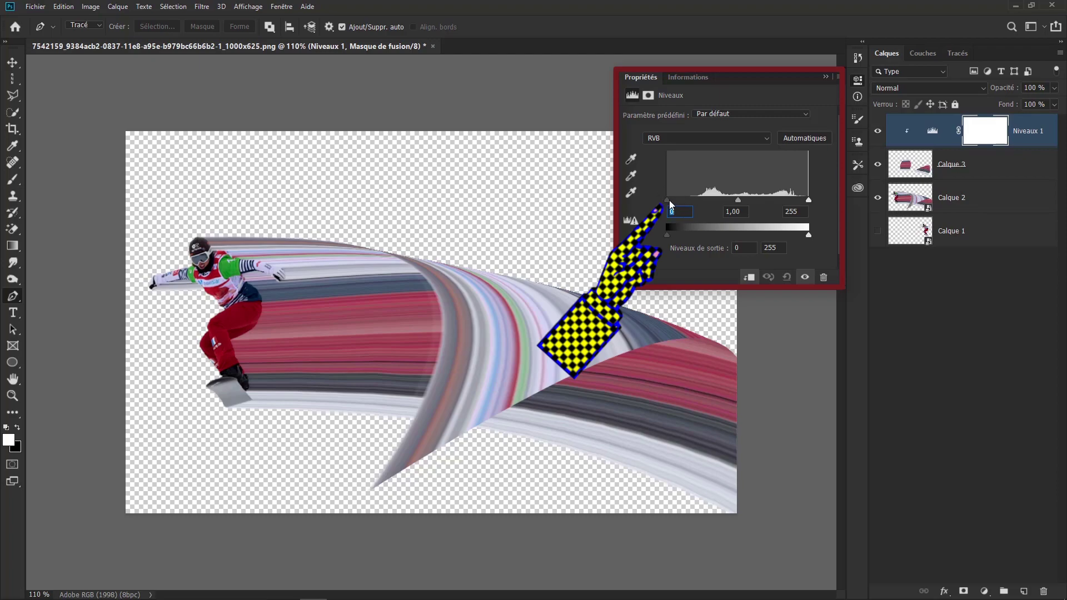
mouse_move(669, 200)
mouse_down()
mouse_move(752, 204)
mouse_move(741, 209)
mouse_up()
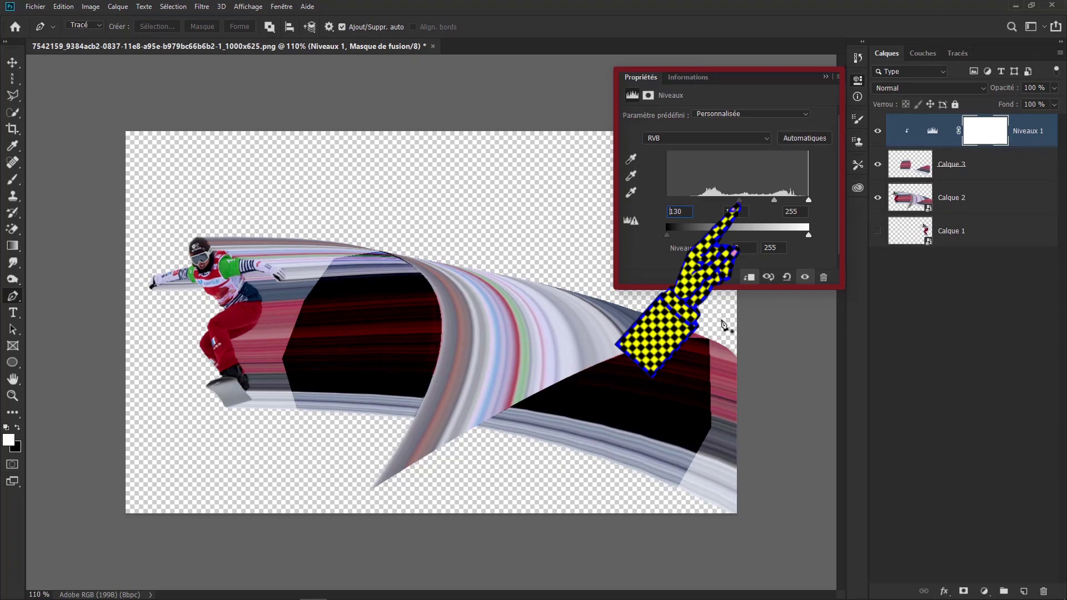
click(825, 77)
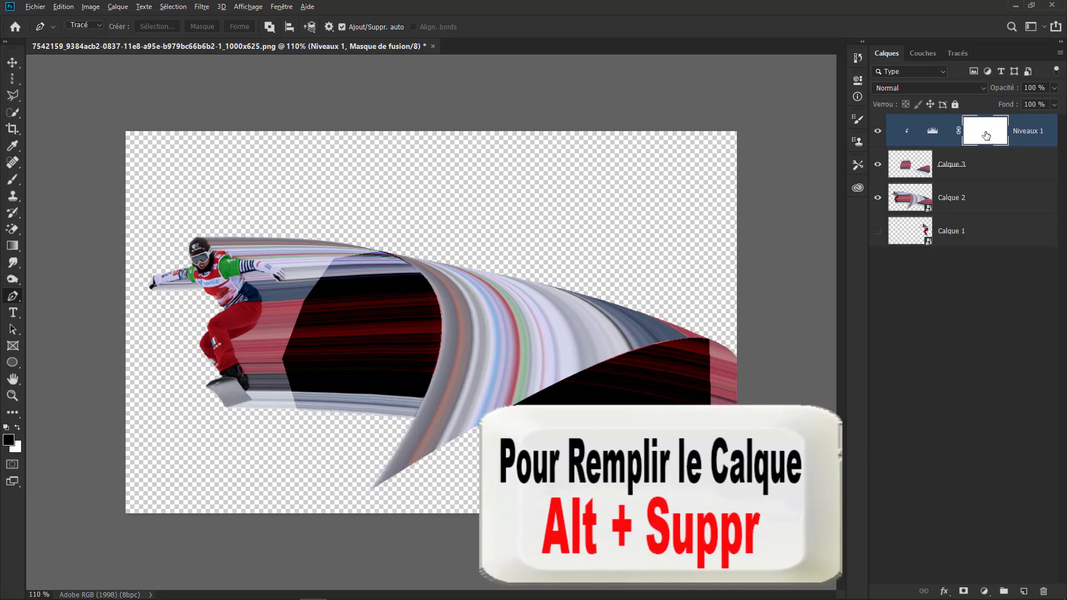
Fill the Niveaux 1 mask with black and select the Brush Tool in white
key(alt+Delete)
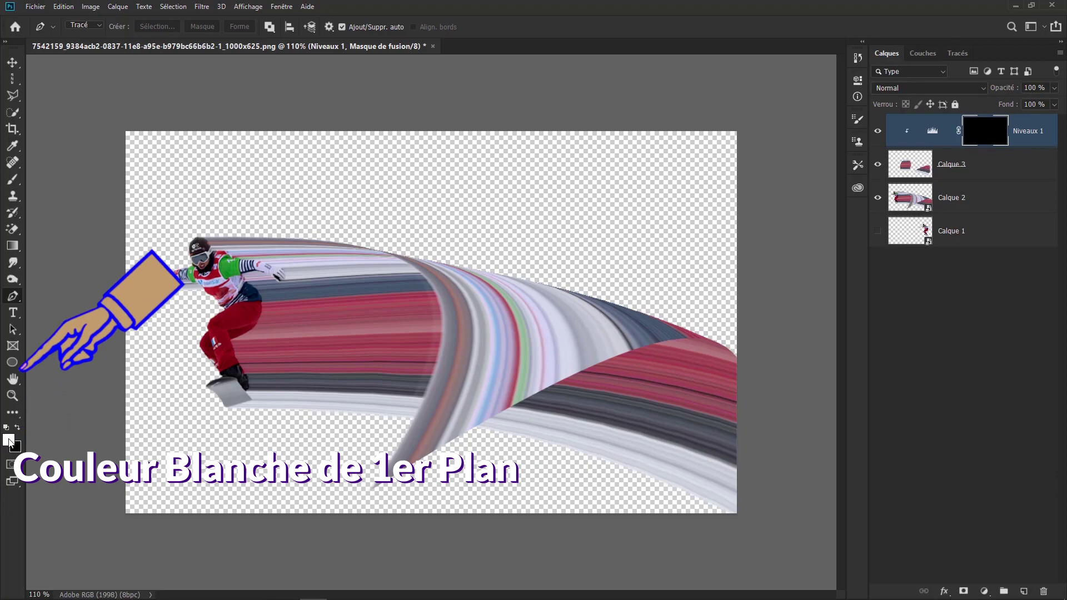
click(11, 180)
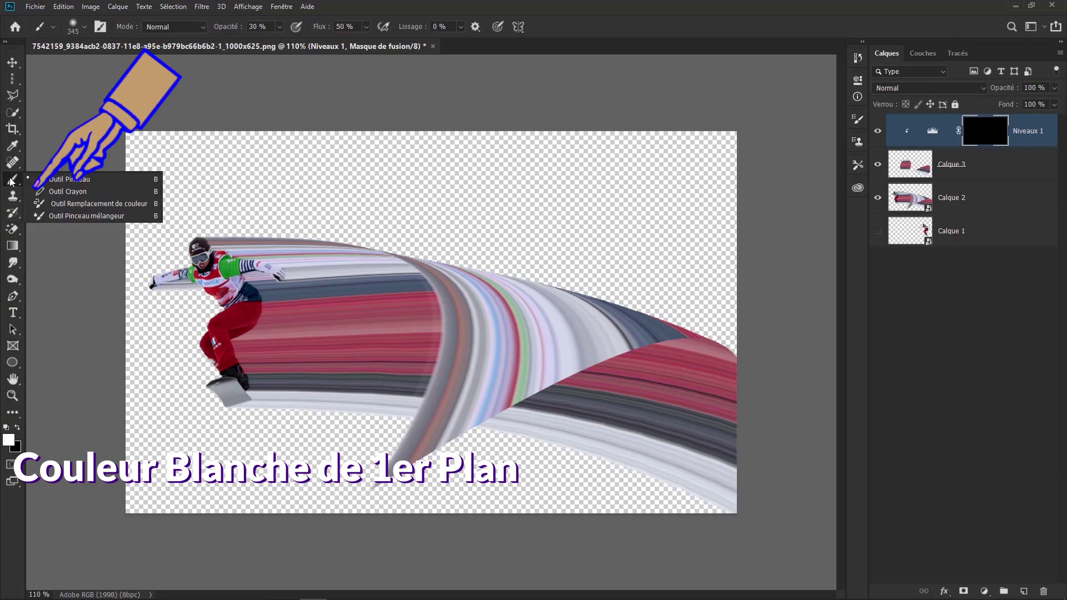
click(68, 179)
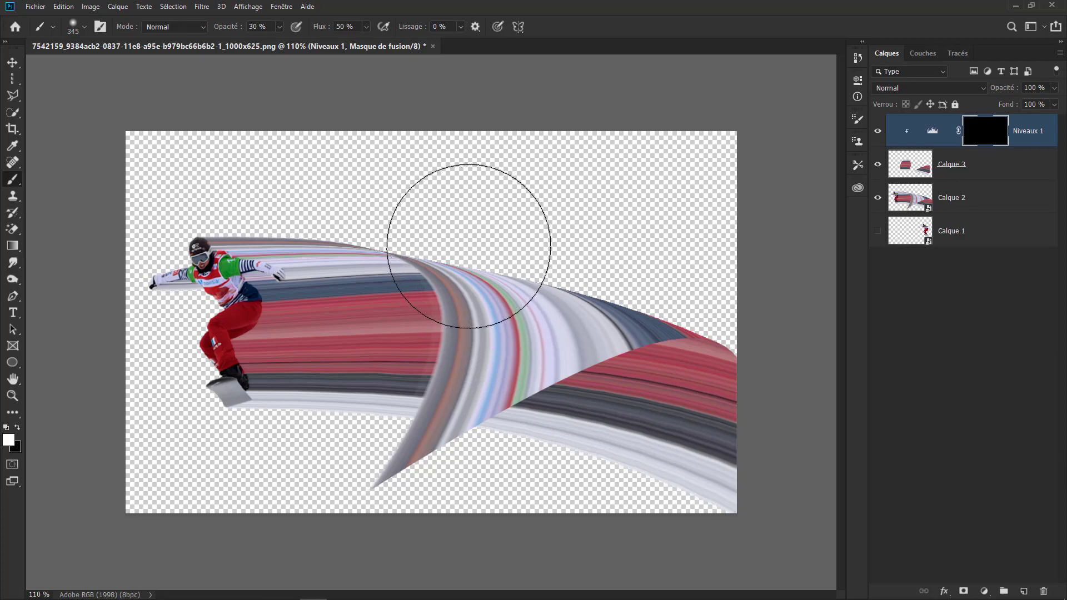
Paint soft white shading on the Niveaux 1 mask along the ribbon folds, brush size 152 px
click(461, 270)
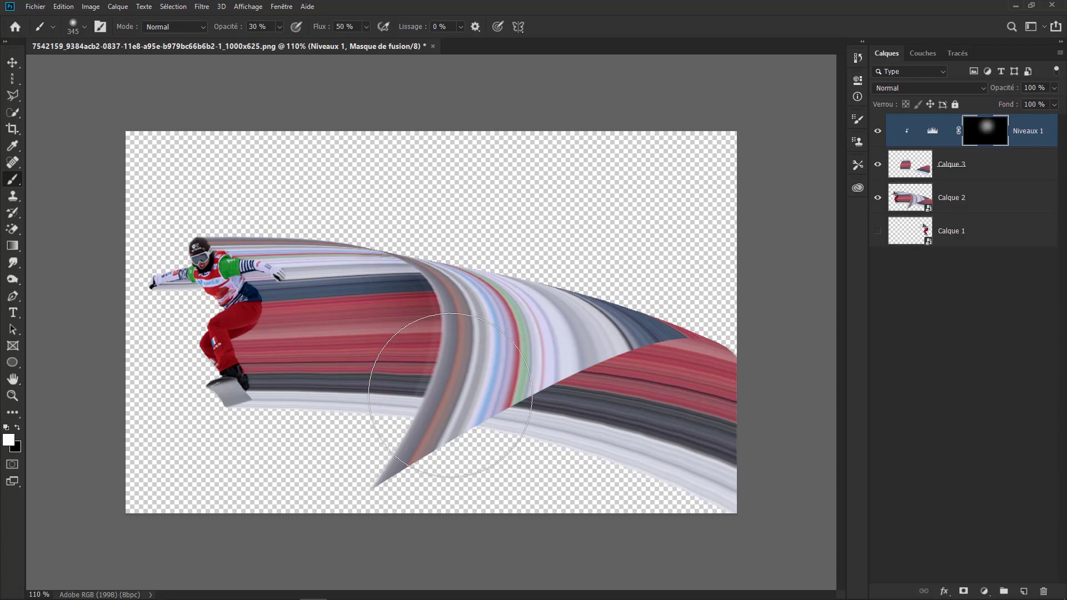
drag(429, 403, 474, 400)
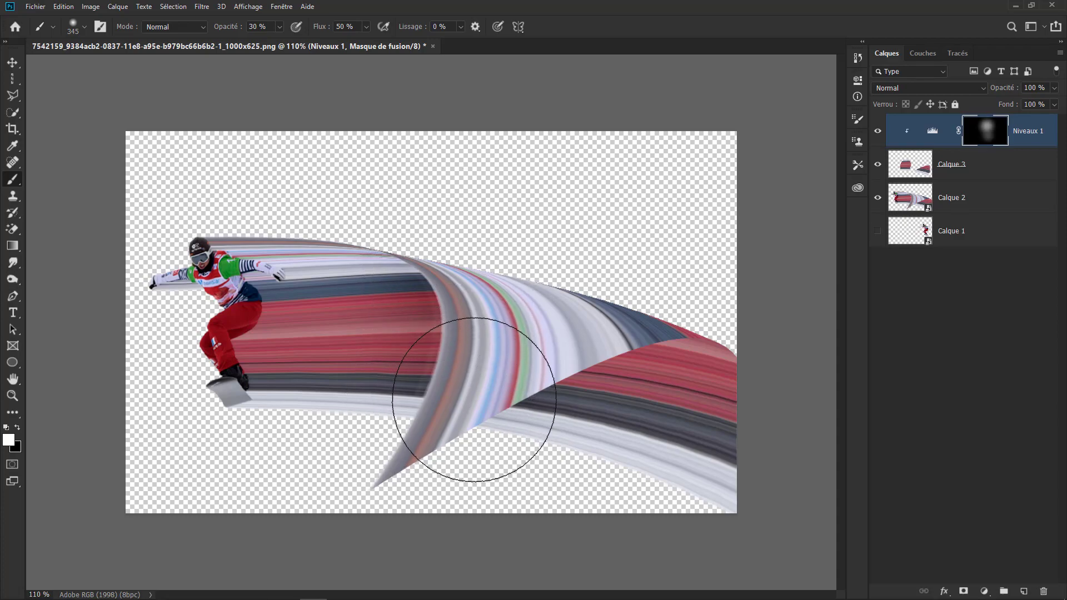
drag(464, 357, 423, 364)
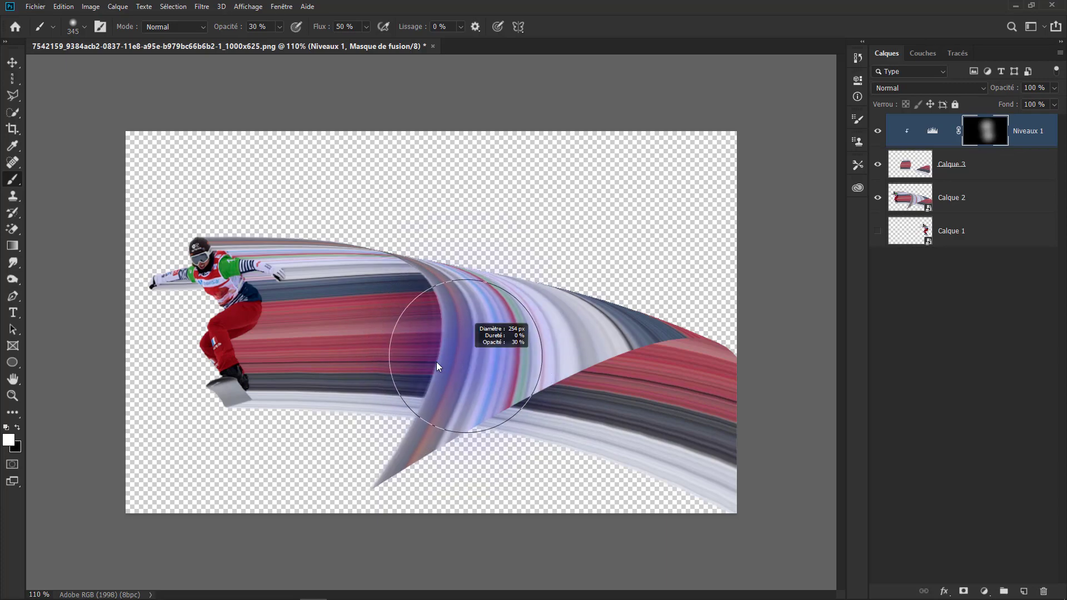
drag(428, 393, 411, 394)
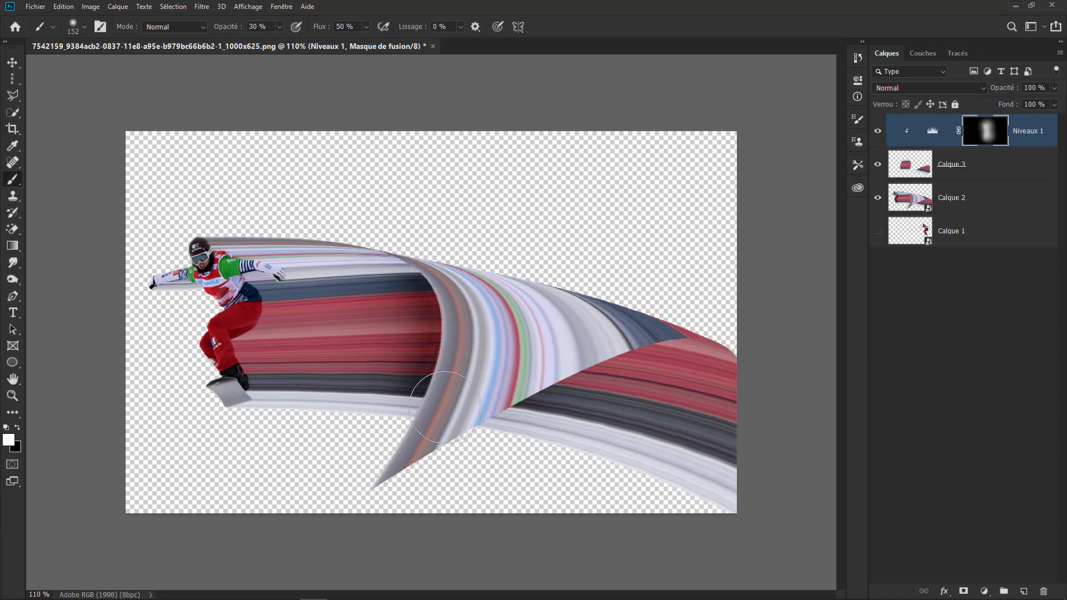
drag(553, 436, 714, 319)
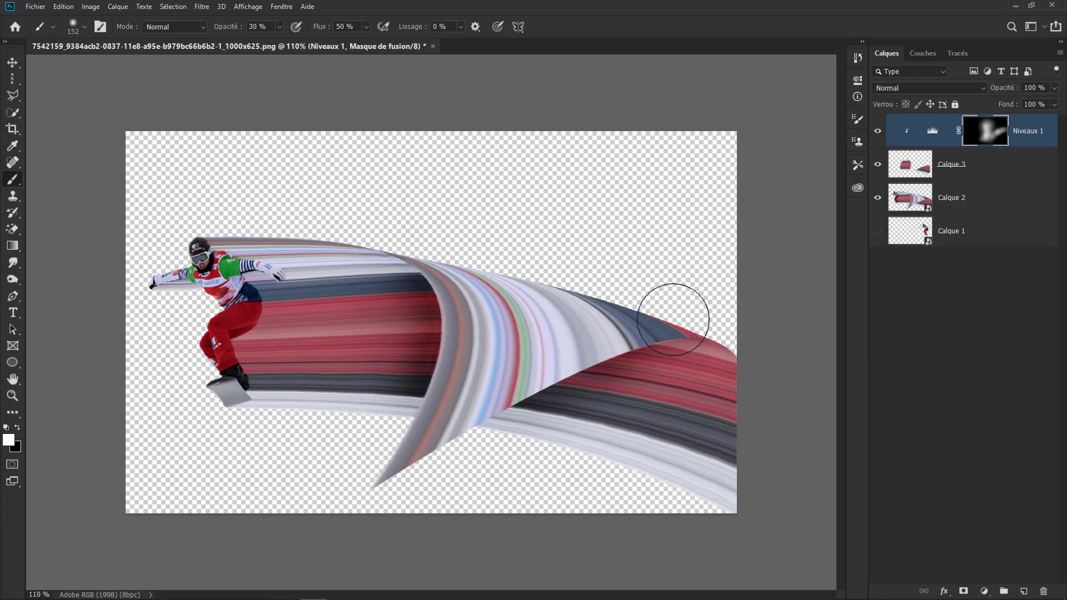
key(ctrl+minus)
key(x)
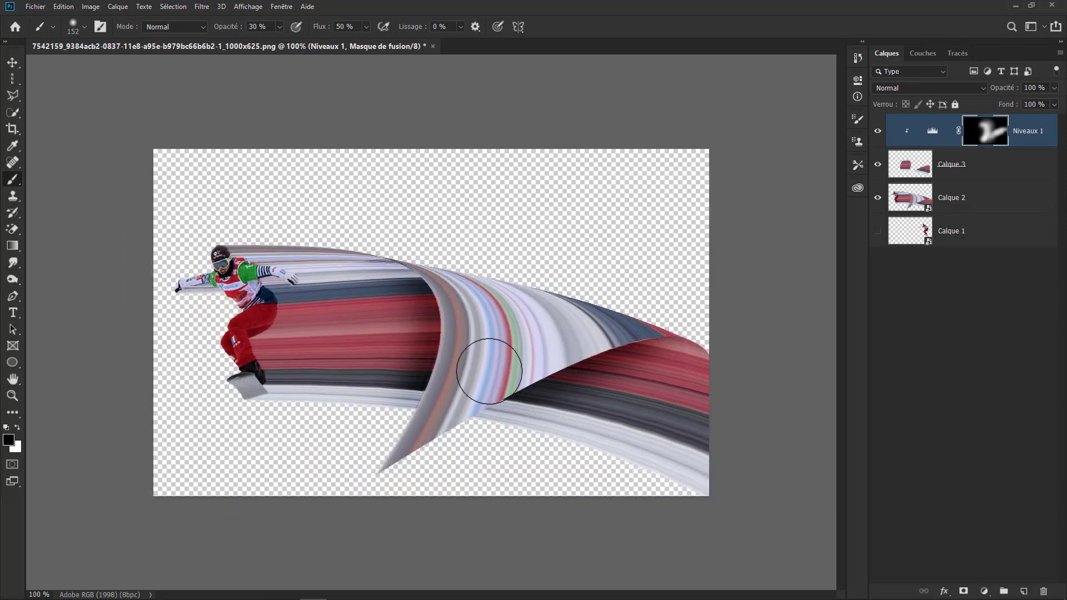
Place the winter-landscapes photo embedded and enlarge it to about 399% to fill the canvas
click(35, 8)
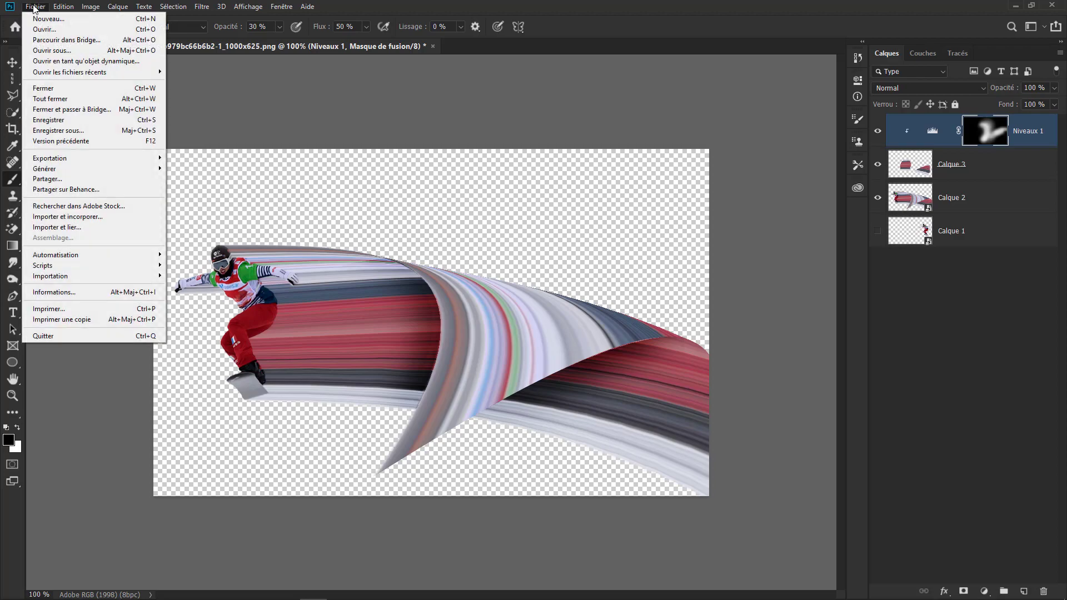
click(63, 217)
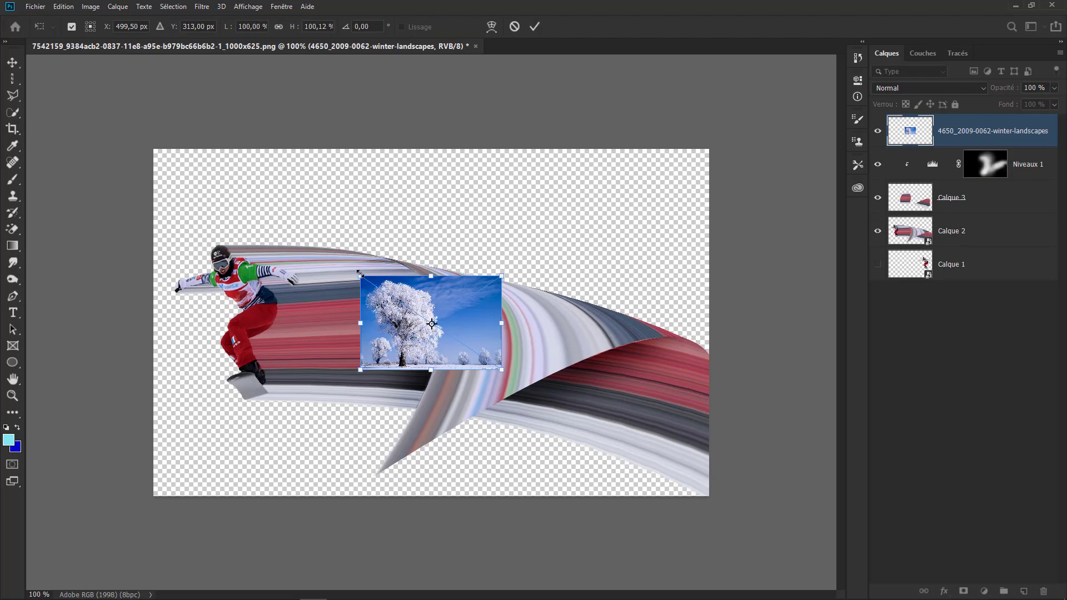
drag(360, 273, 151, 136)
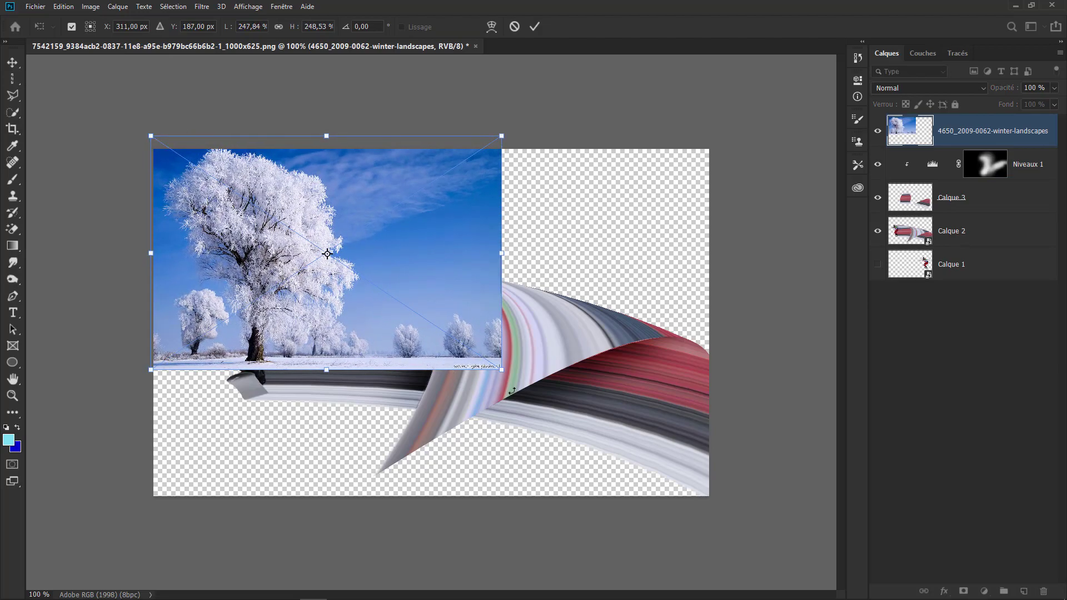
drag(501, 369, 716, 516)
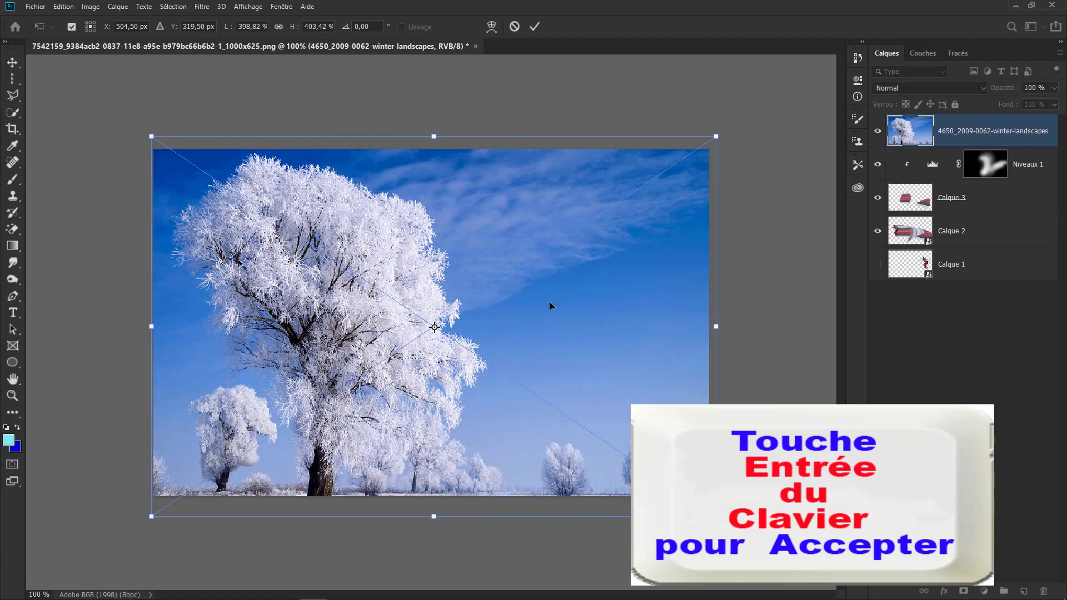
key(Return)
key(b)
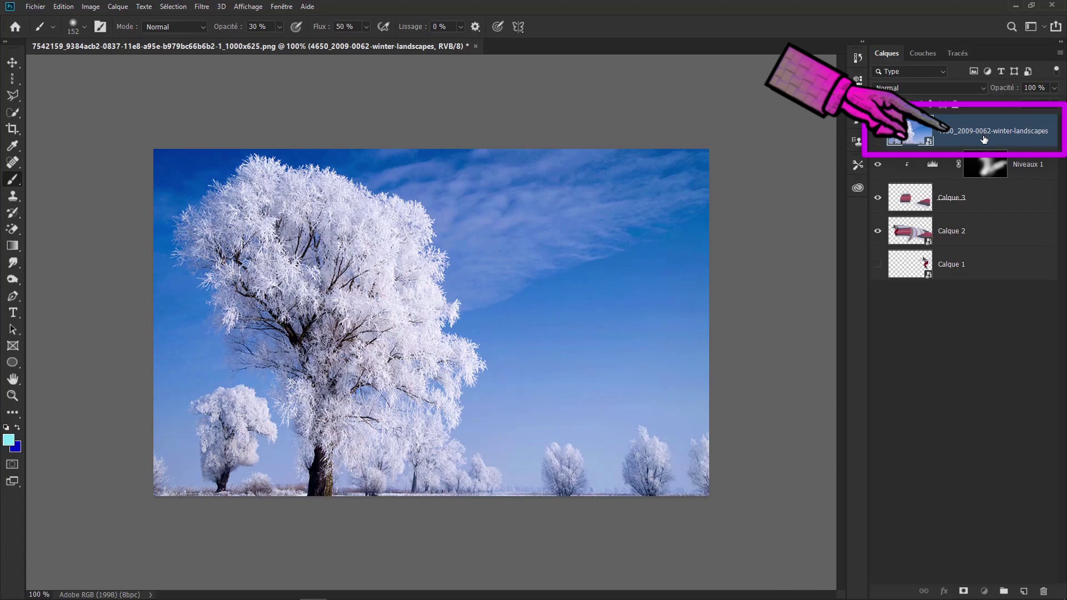
Move the winter-landscapes layer down below Calque 2 in the Layers panel
drag(983, 141, 984, 248)
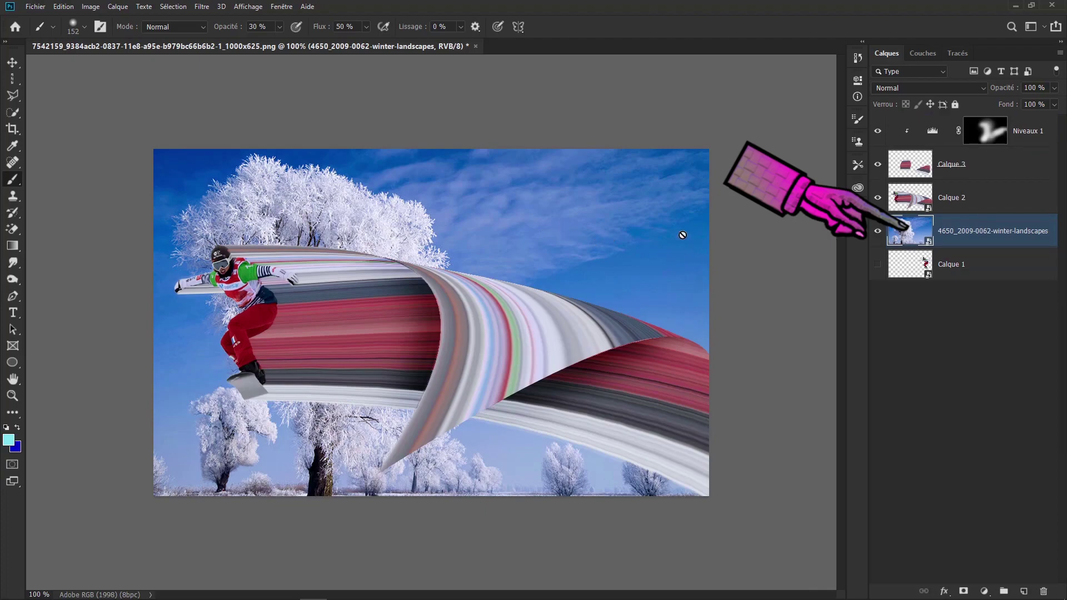
drag(964, 238, 966, 243)
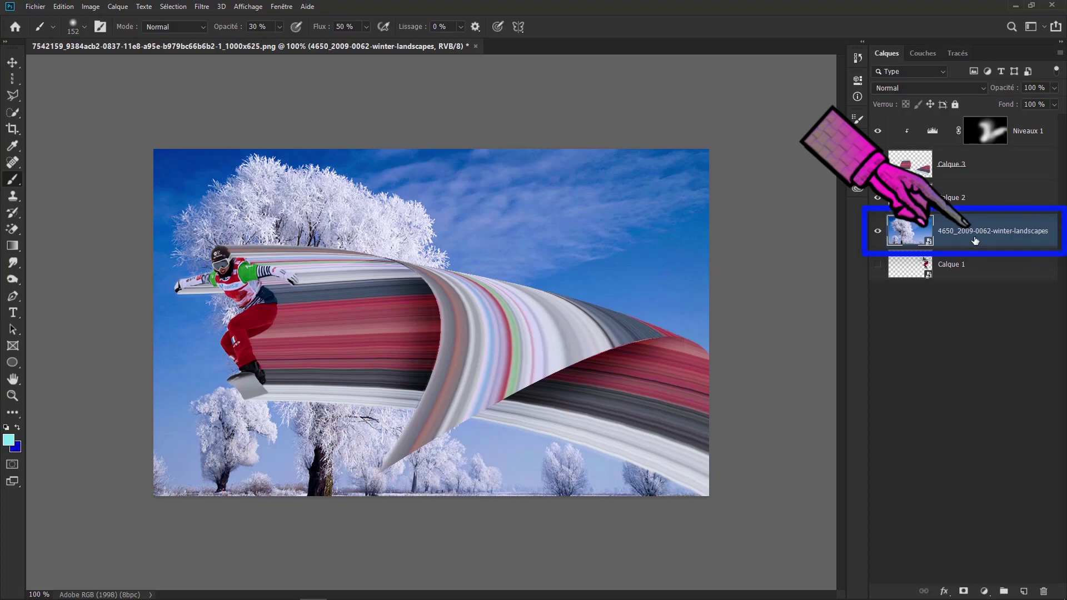
Flip the winter landscape layer horizontally via Edition > Transformation > Symétrie axe horizontal
click(62, 6)
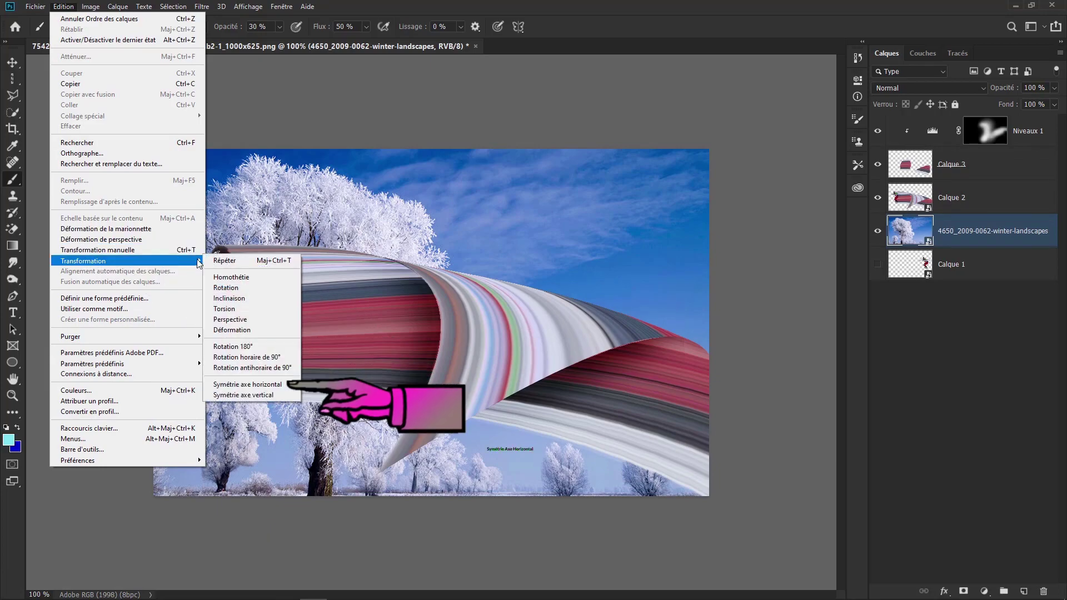
mouse_move(84, 262)
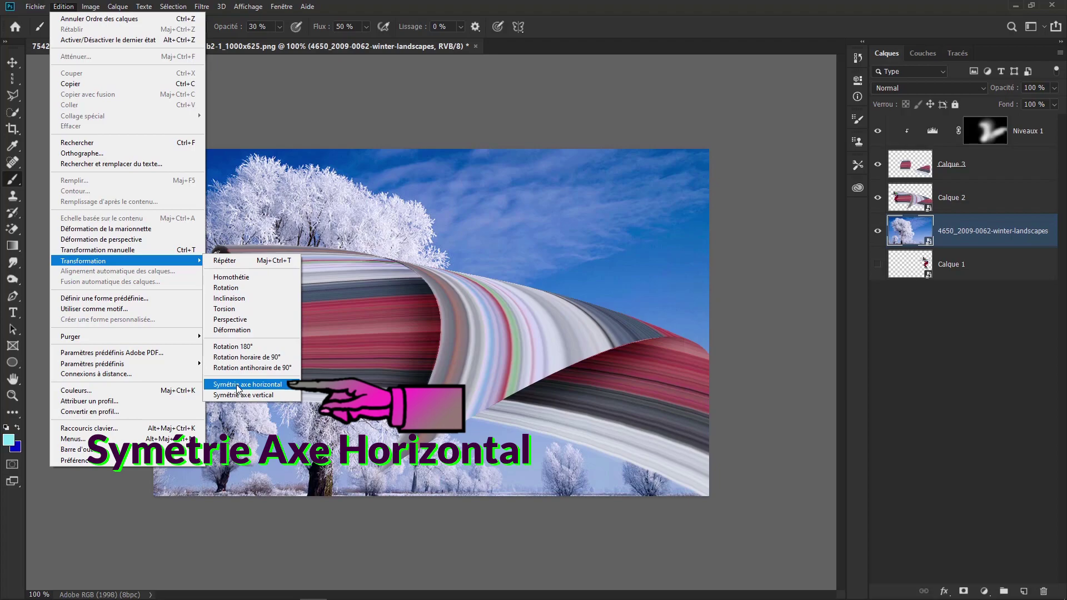
click(237, 384)
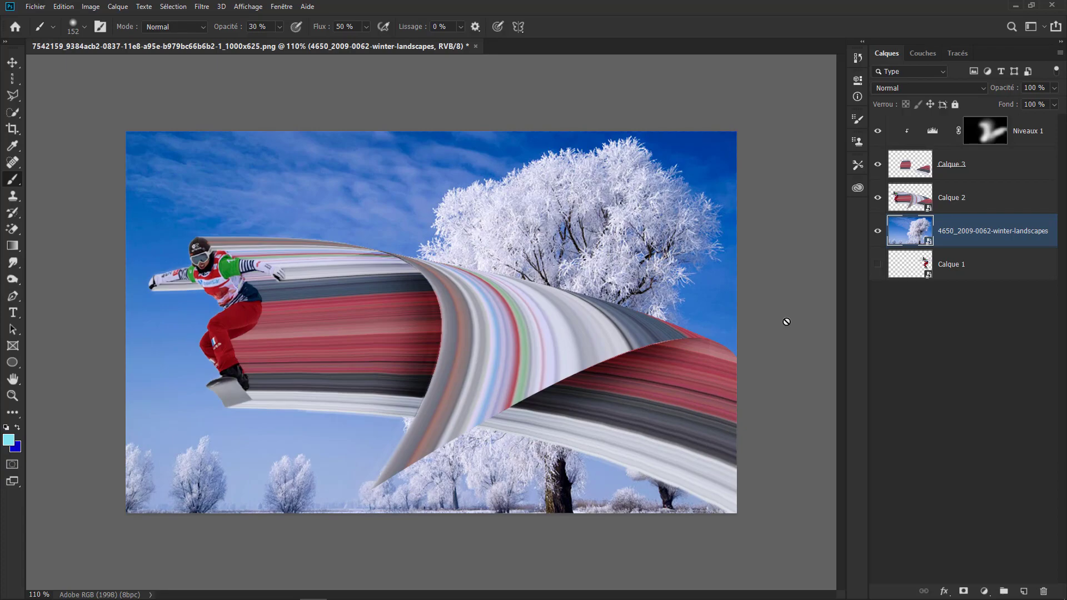
click(13, 62)
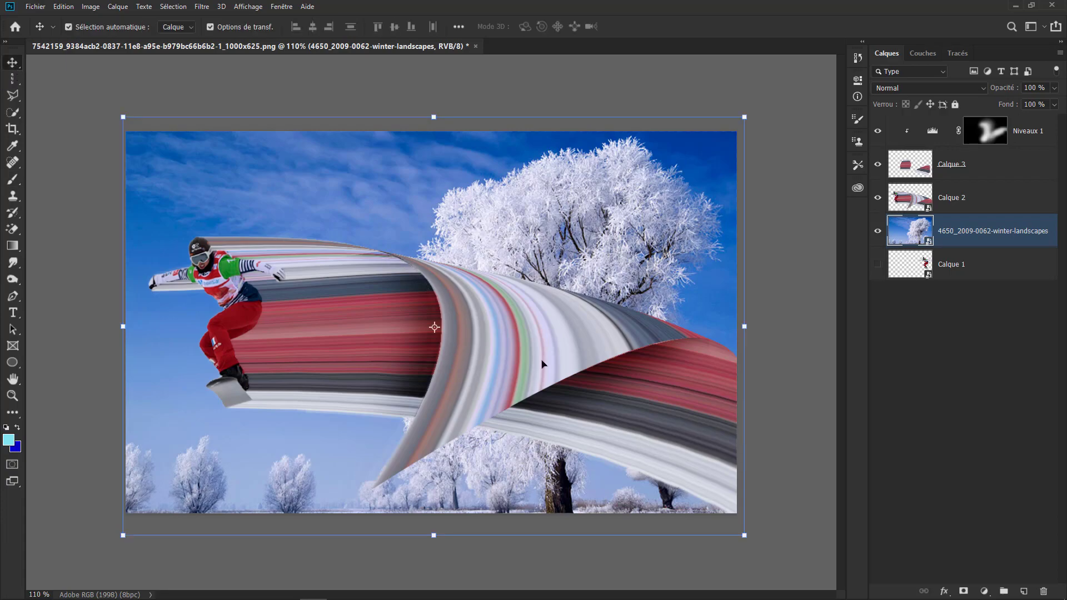
click(787, 395)
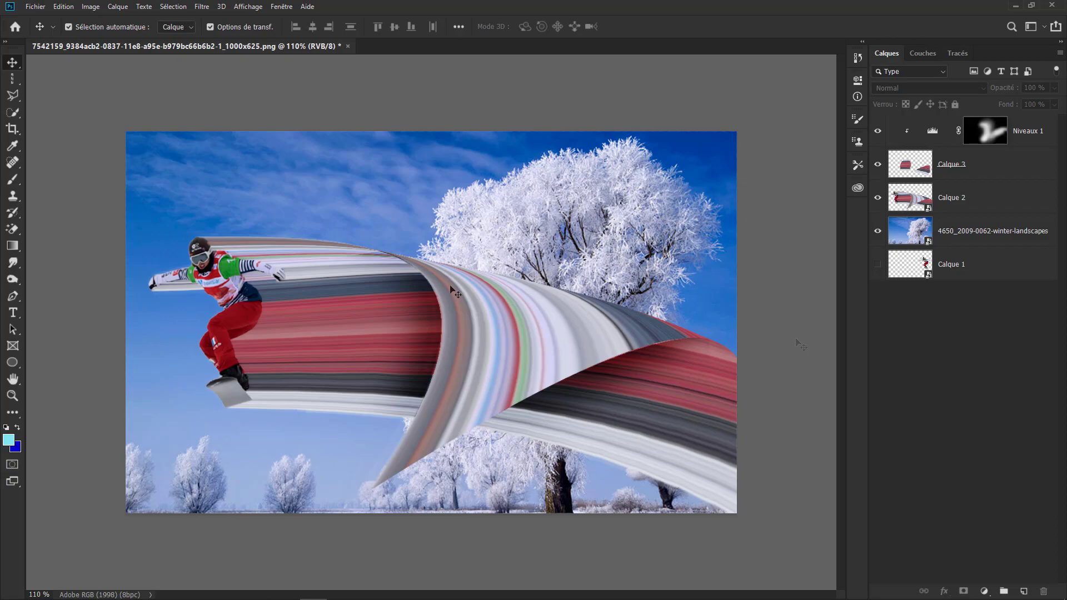
scroll(455, 290, up, 1)
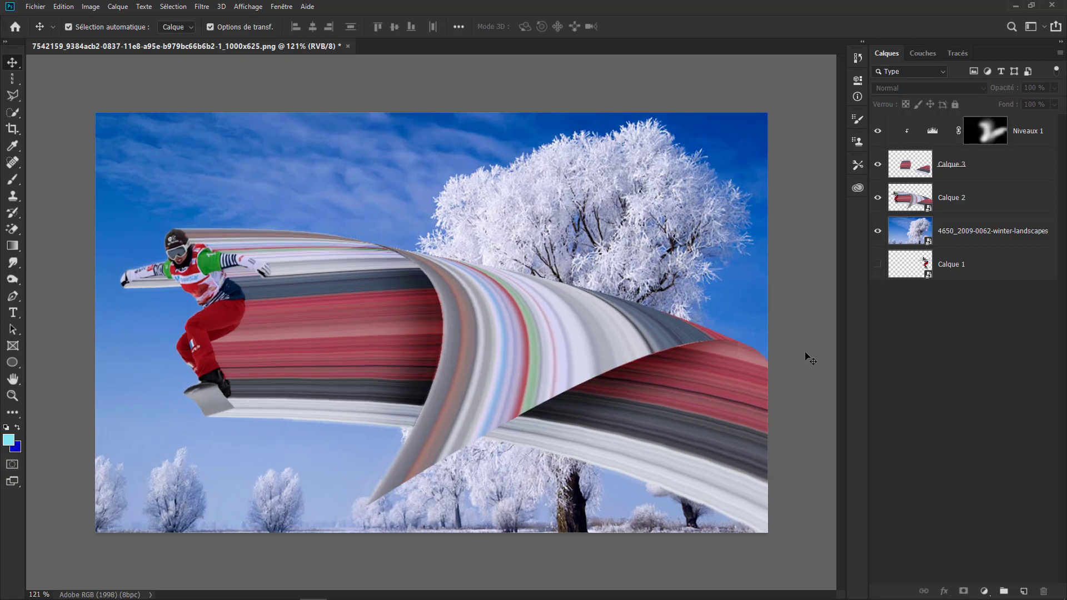